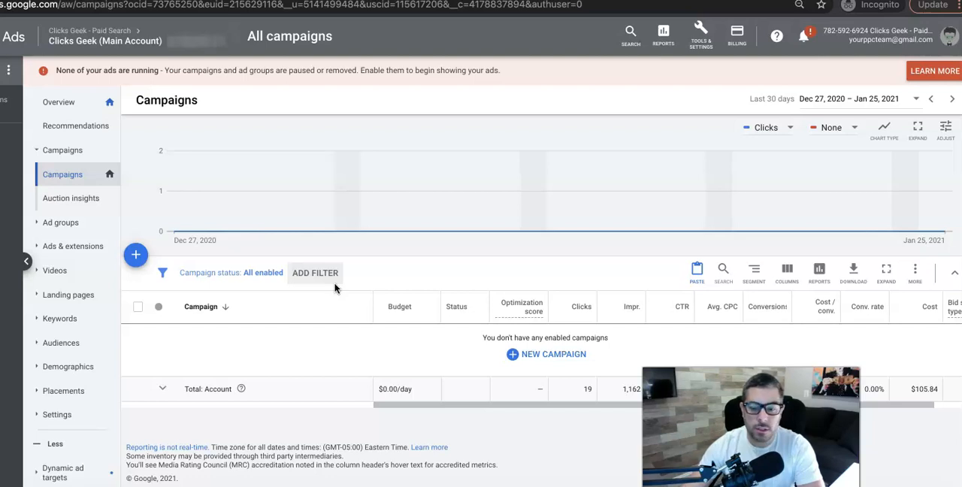
Start creating a new campaign with Leads as its goal.
left_click(355, 263)
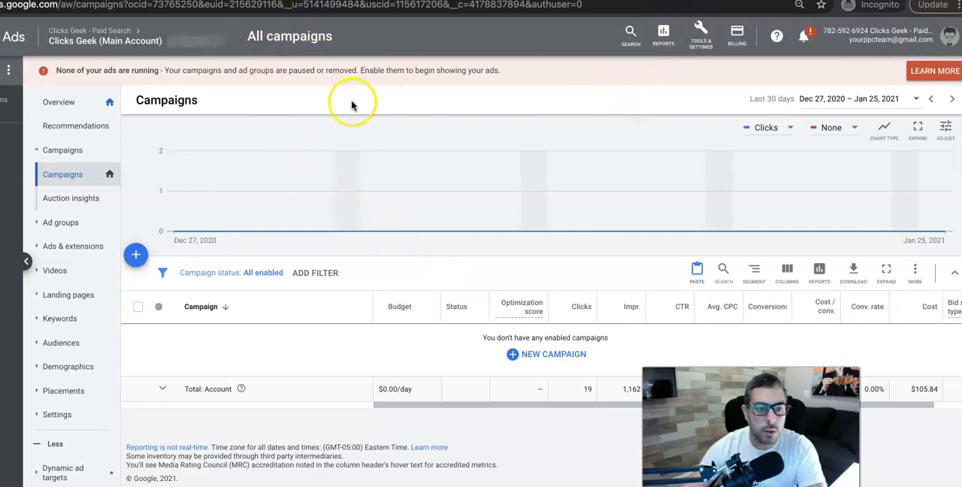
left_click(137, 257)
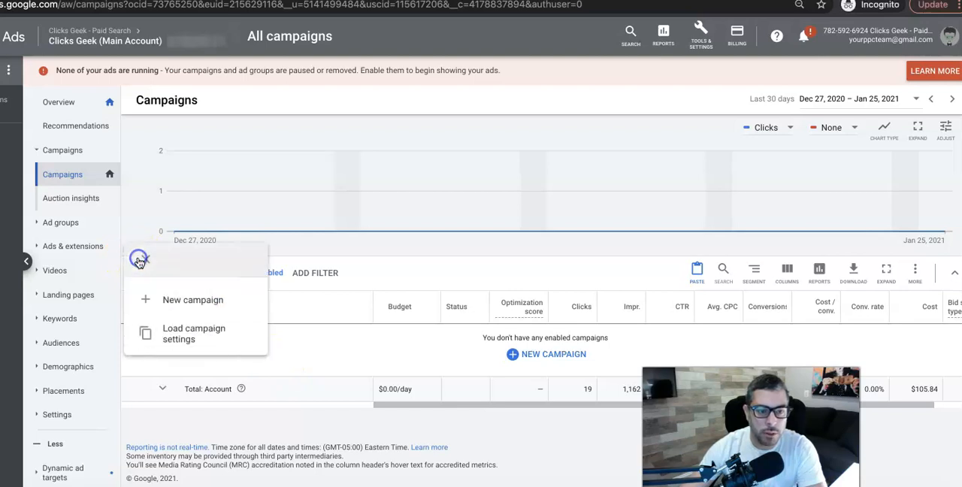
left_click(193, 301)
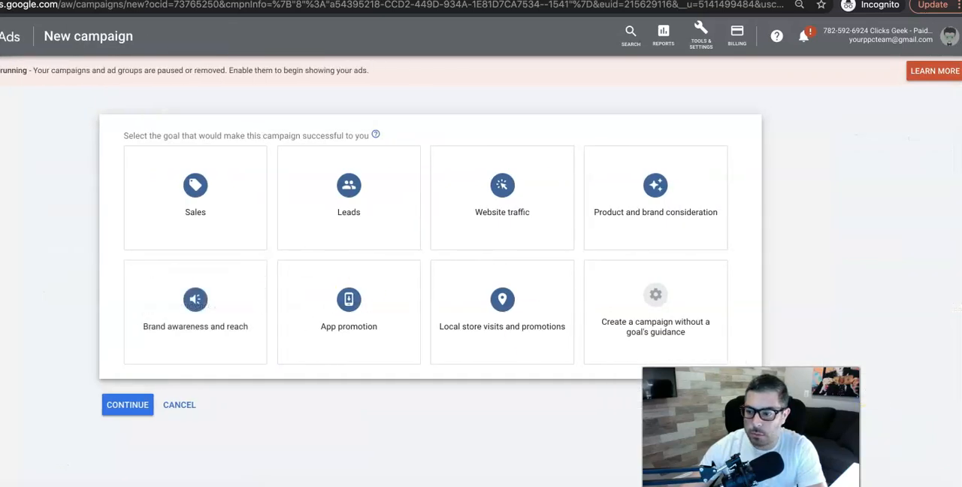
left_click(338, 203)
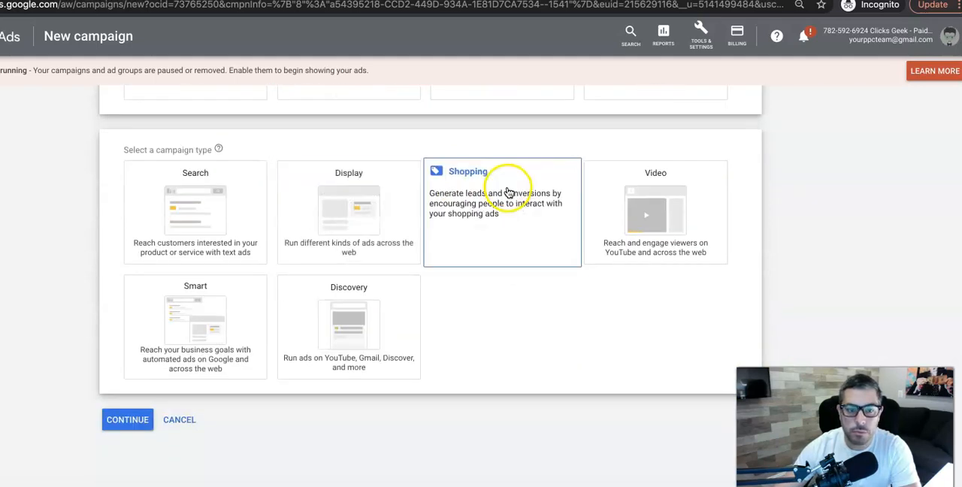
Choose the Smart campaign type with visits to your storefront as the desired customer action, and continue to the business selection.
left_click(188, 332)
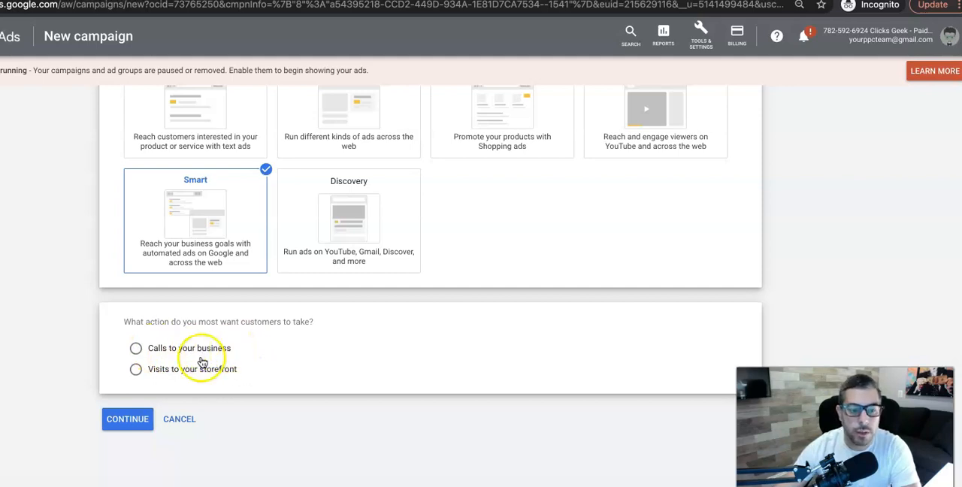
left_click(136, 369)
left_click(130, 423)
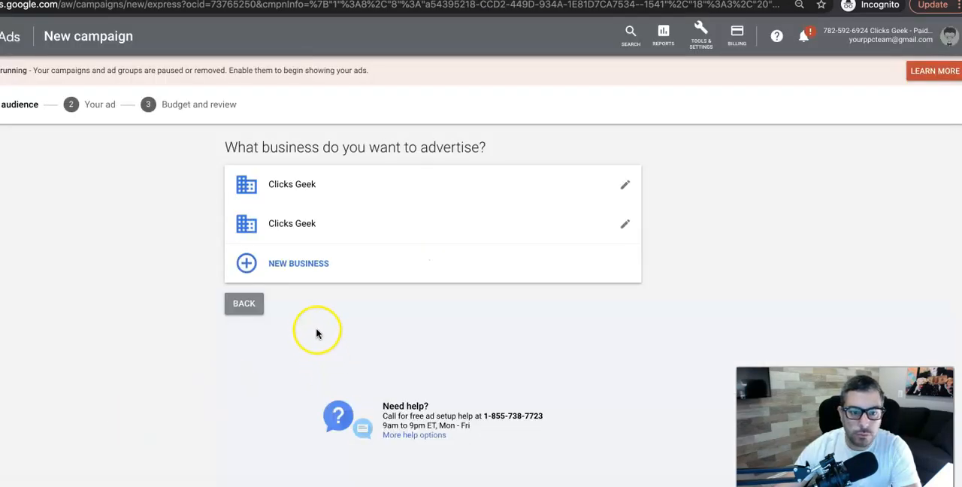
left_click(303, 264)
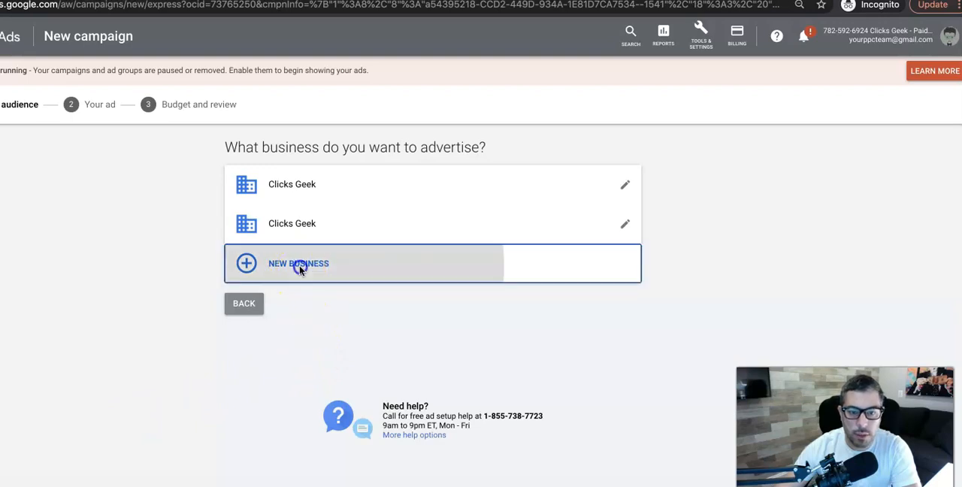
left_click(241, 238)
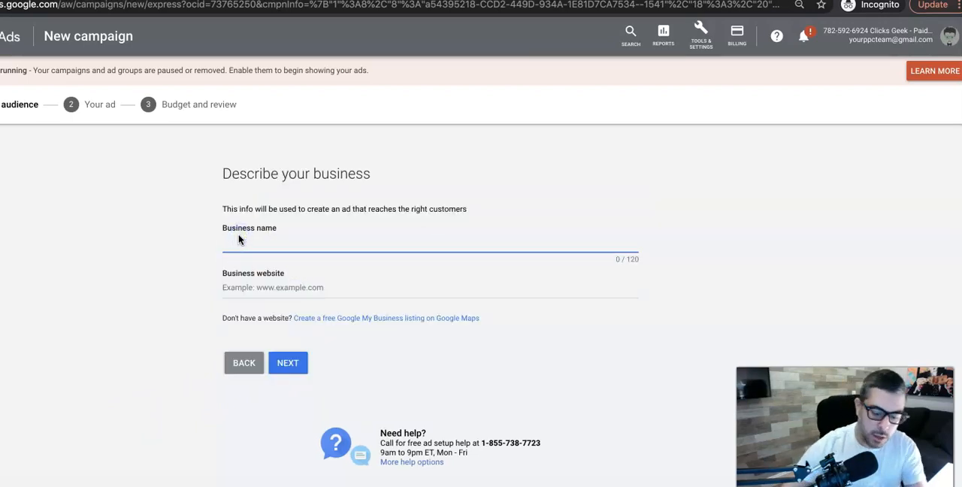
type("clicks geek")
left_click(246, 287)
type("www.c")
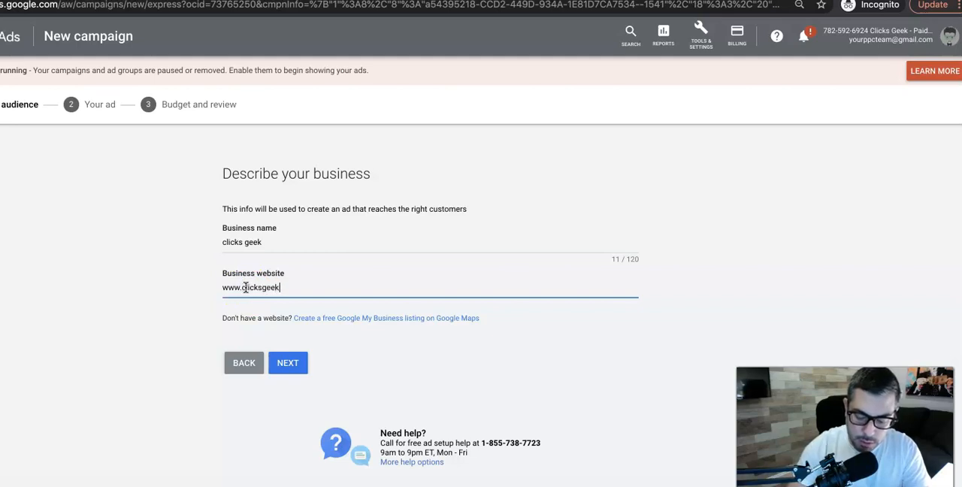
left_click(289, 366)
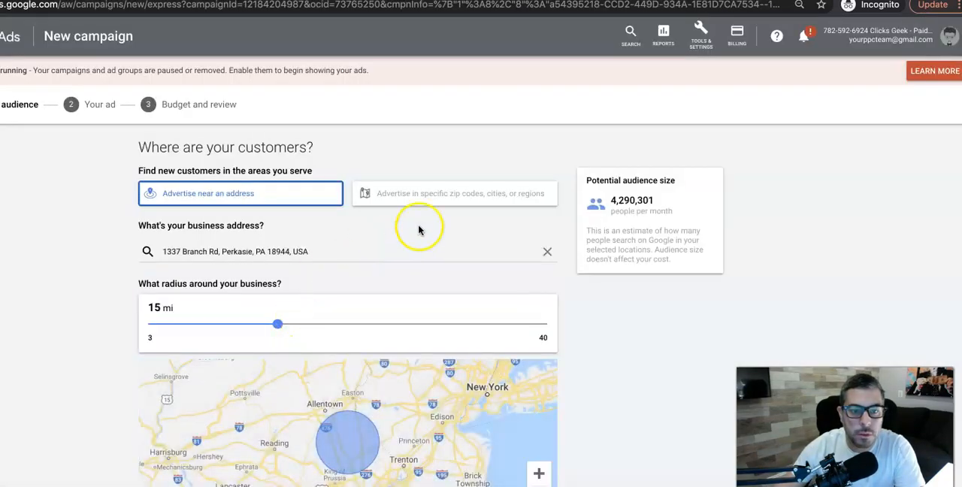
Clear the prefilled business address used for advertising near an address.
triple_click(249, 251)
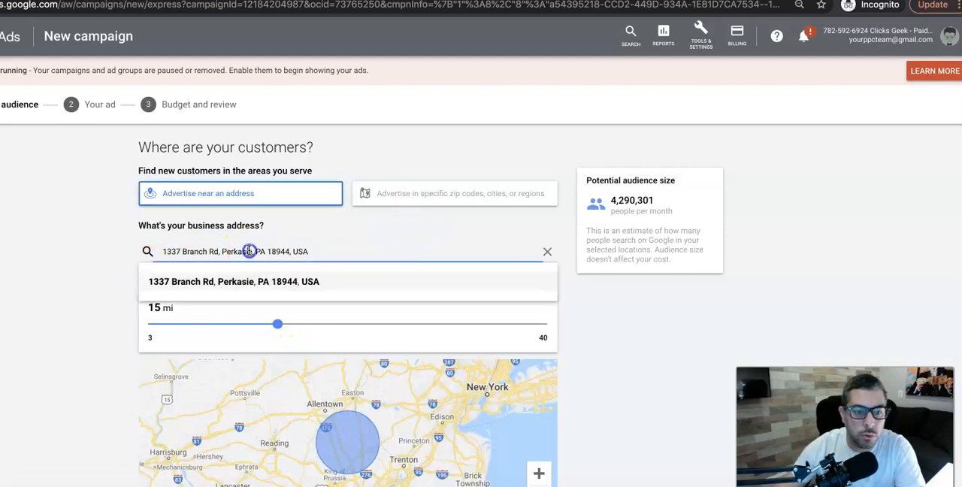
left_click(249, 251)
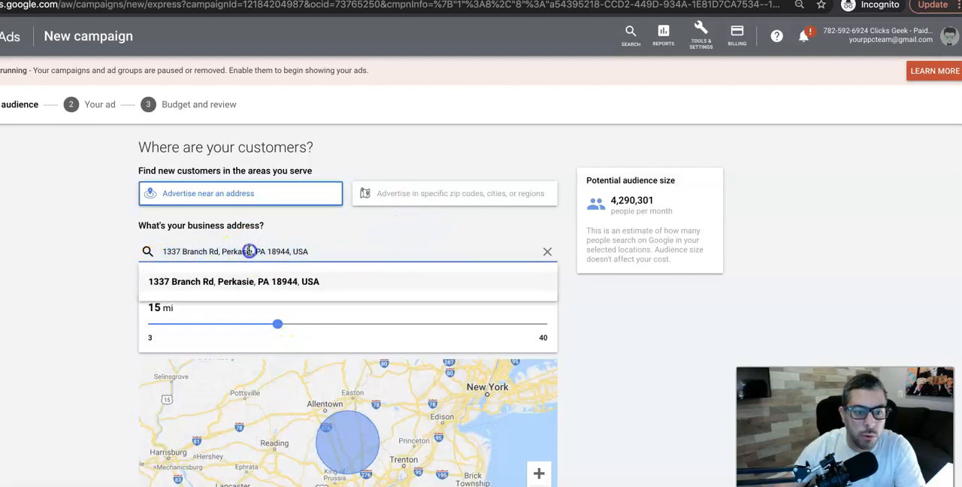
triple_click(209, 251)
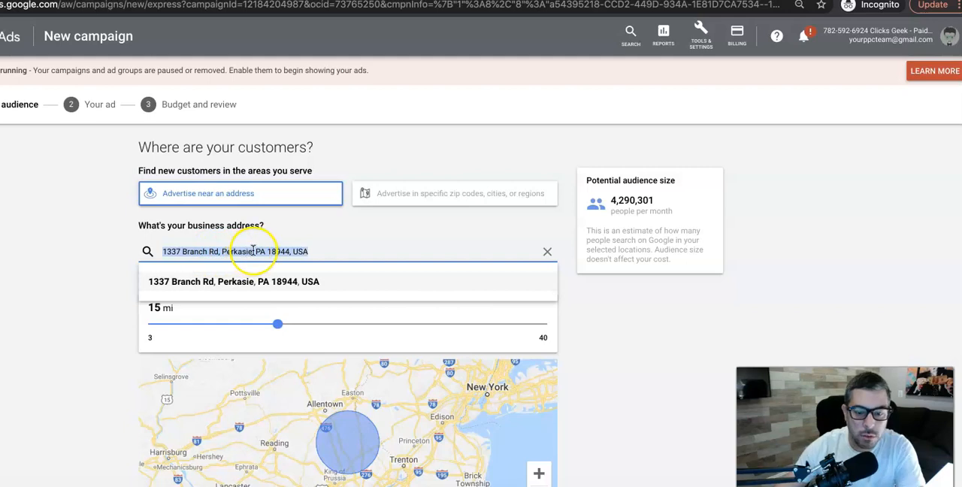
key("BackSpace")
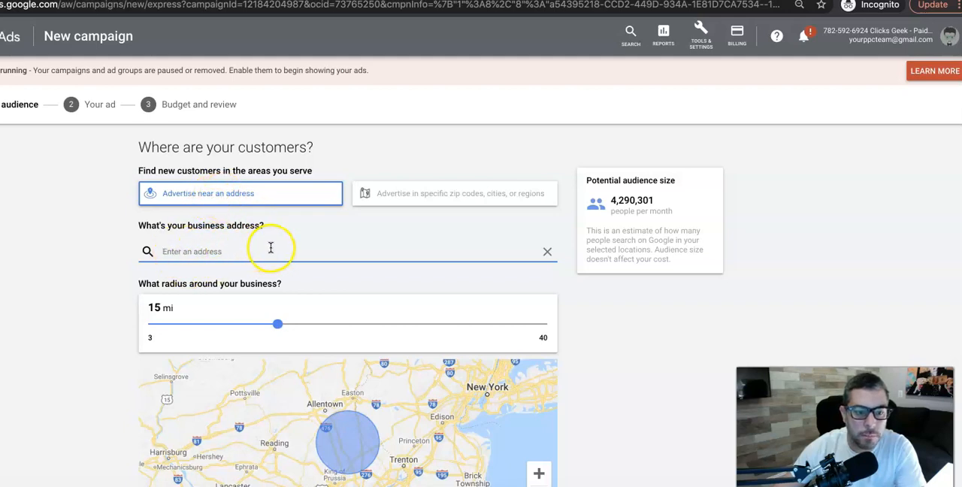
Switch targeting to specific zip codes, cities, or regions and remove New York from the locations.
left_click(425, 197)
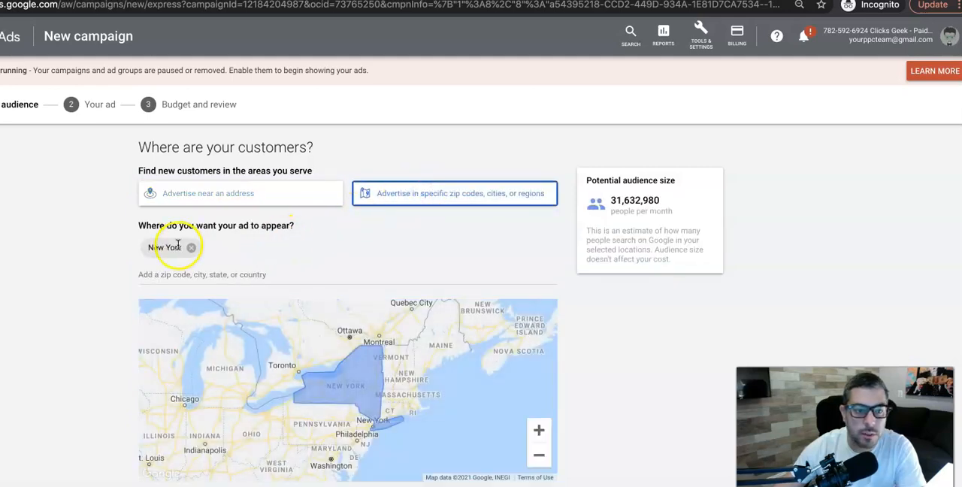
left_click(191, 247)
left_click(180, 251)
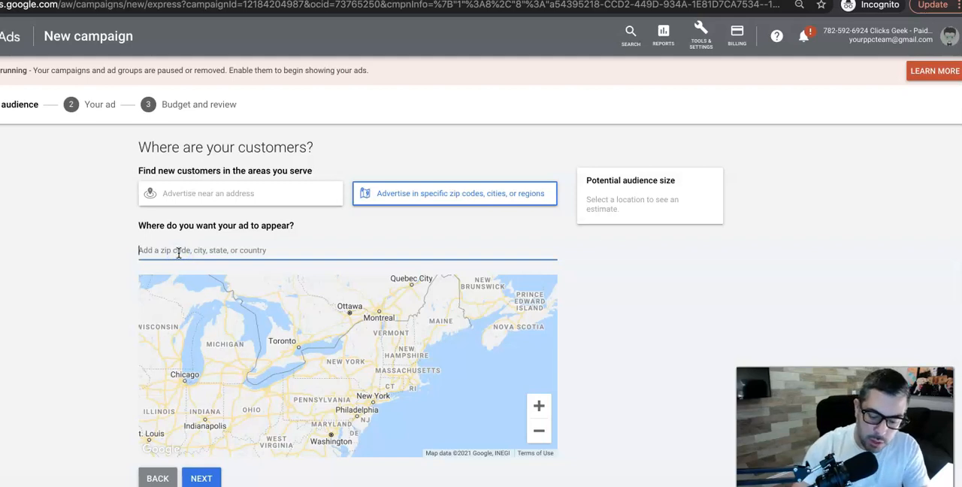
Add the city of Perkasie as the location where the ad appears, and continue to the keyword themes.
type("pe")
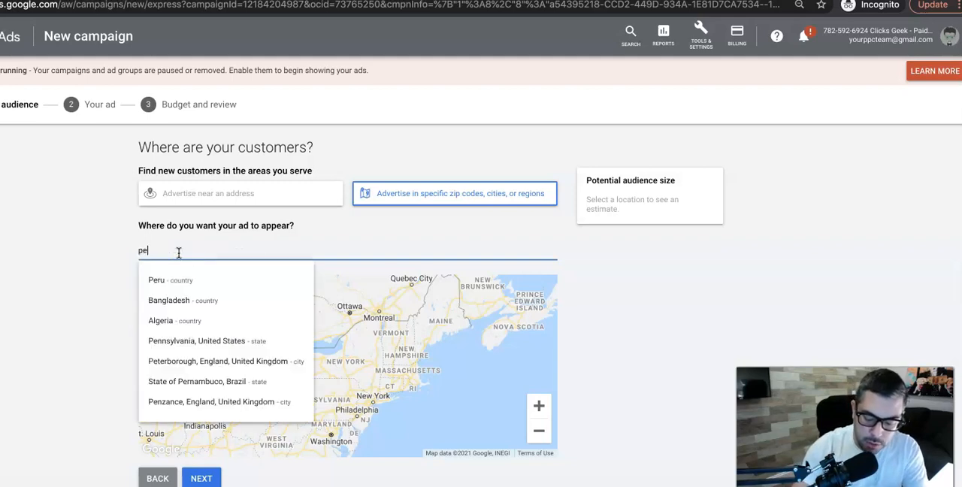
type("rkasie")
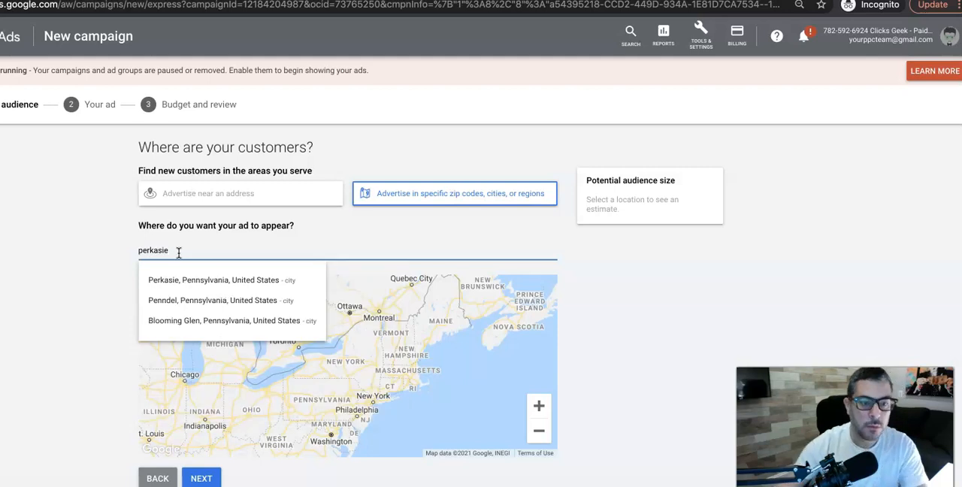
left_click(211, 279)
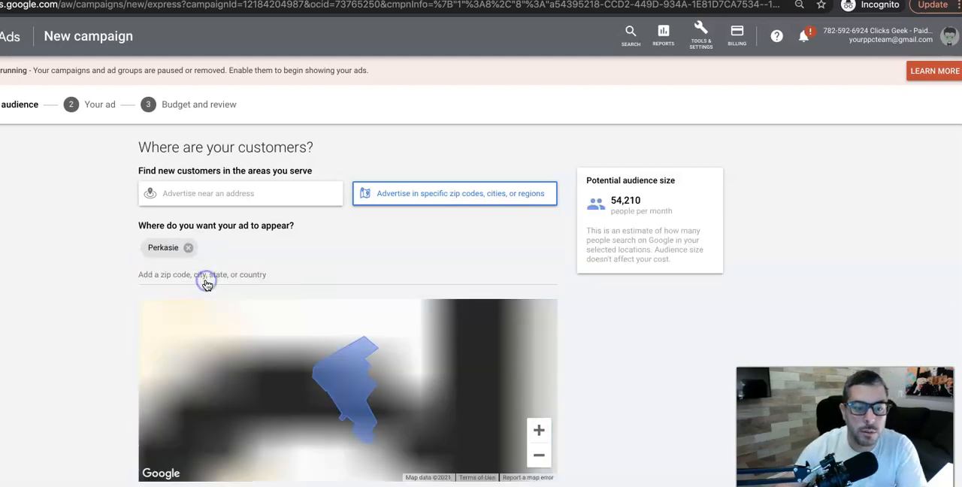
scroll(109, 314, "down", 3)
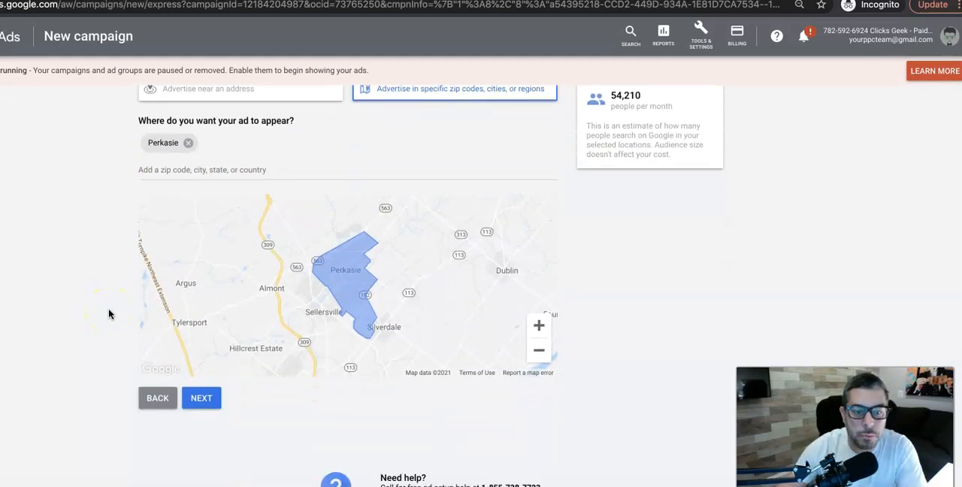
left_click(203, 399)
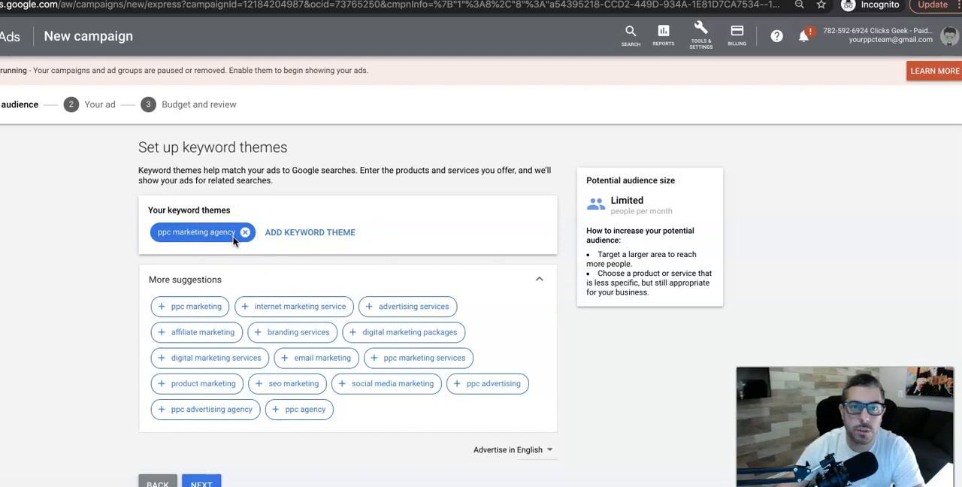
left_click(188, 309)
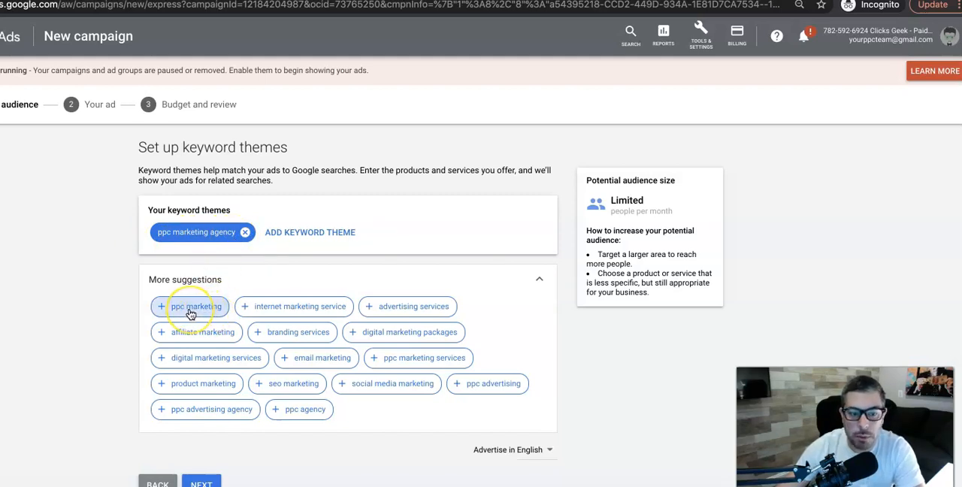
left_click(190, 312)
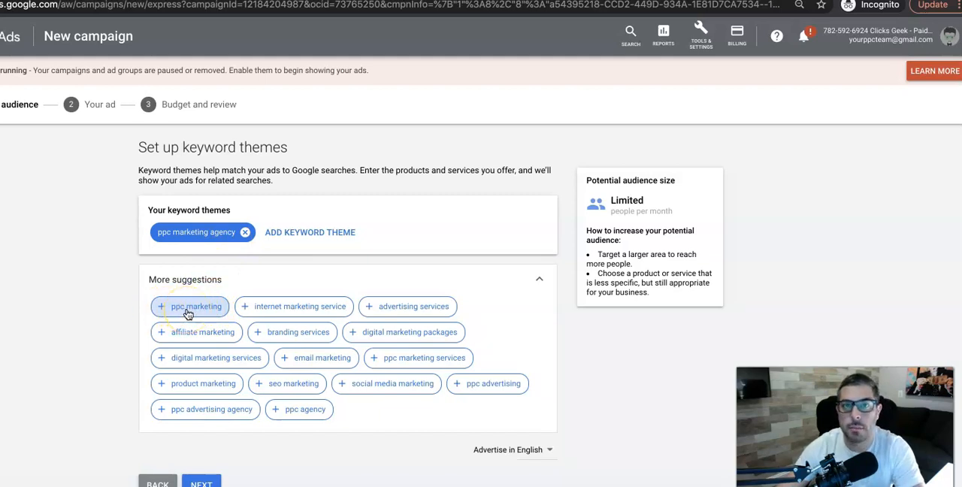
left_click(190, 313)
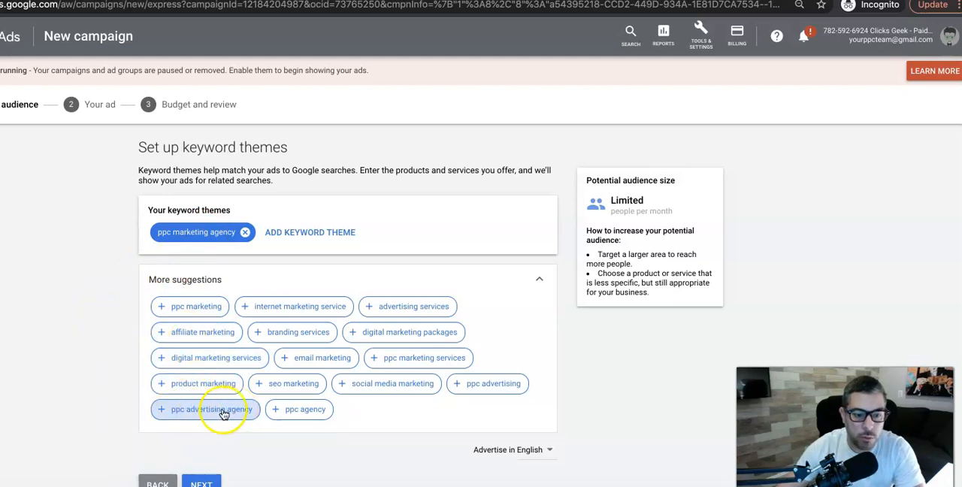
Add the suggested keyword themes "ppc advertising agency" and "ppc marketing services", and continue to writing the ad.
left_click(195, 417)
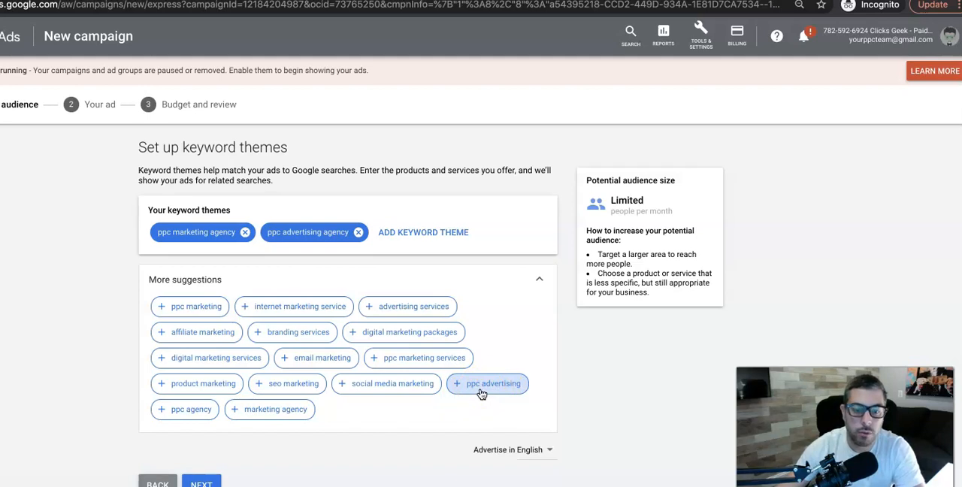
left_click(433, 363)
scroll(506, 338, "down", 1)
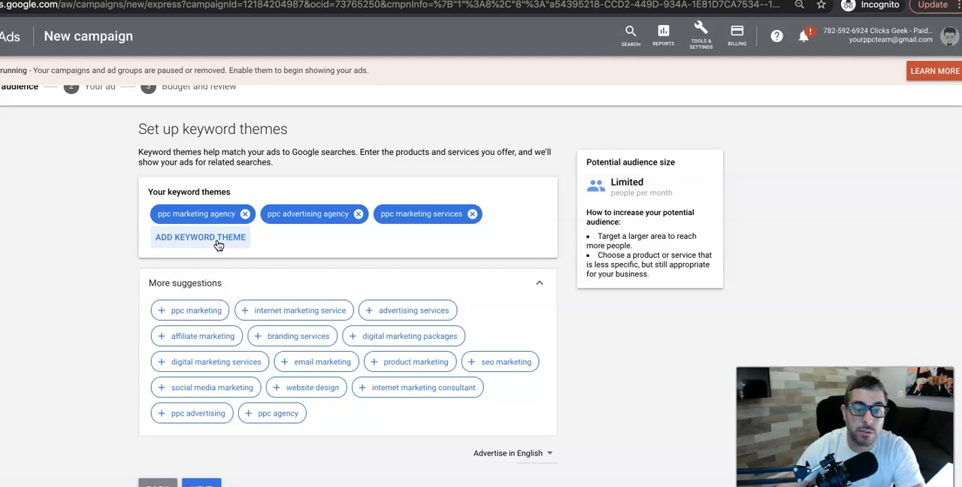
scroll(75, 365, "down", 3)
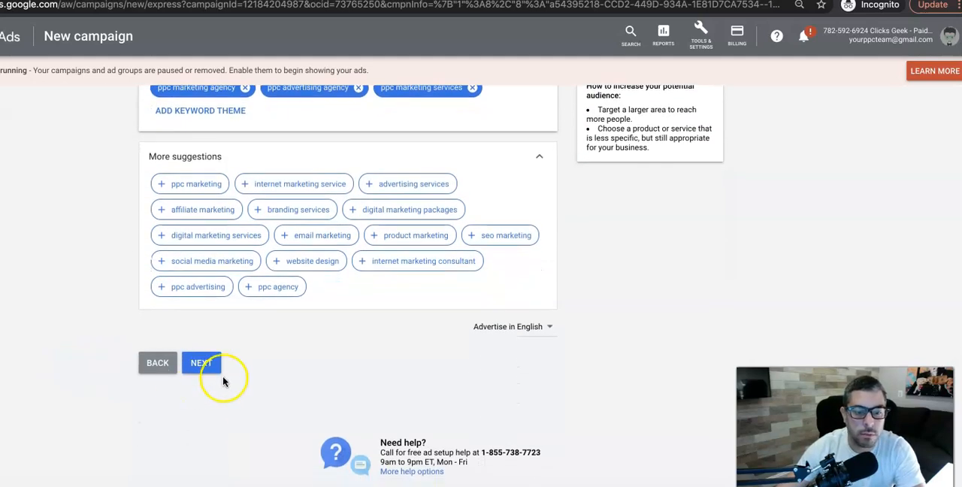
left_click(208, 365)
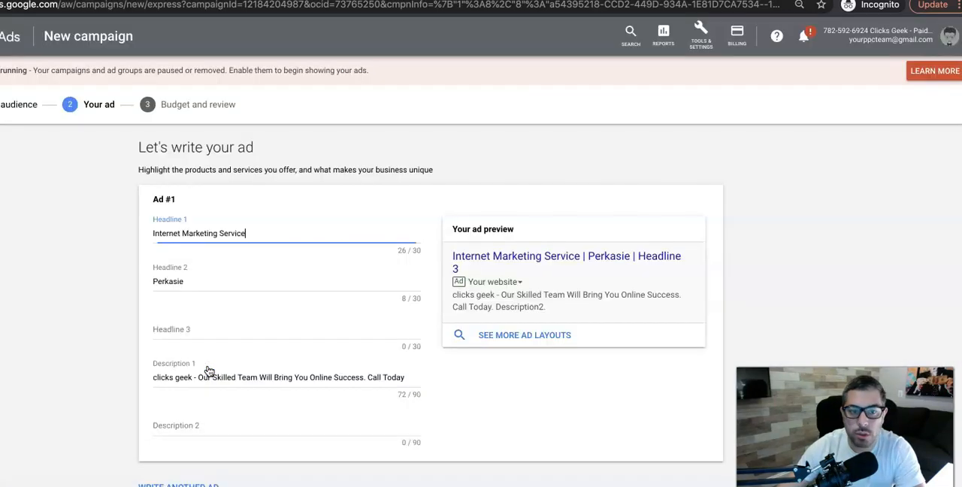
Replace Headline 1 of Ad #1 with "PPC Marketing Agency".
triple_click(198, 233)
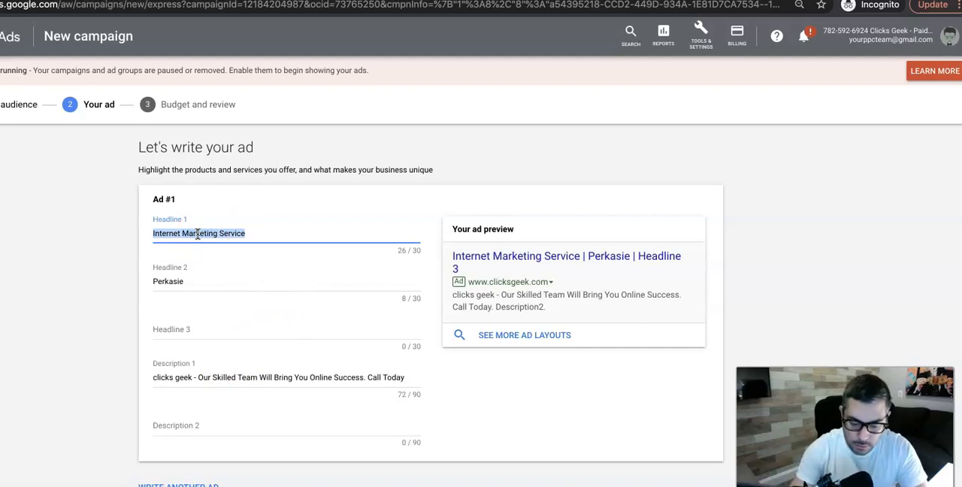
type("PPC Marketing Agency")
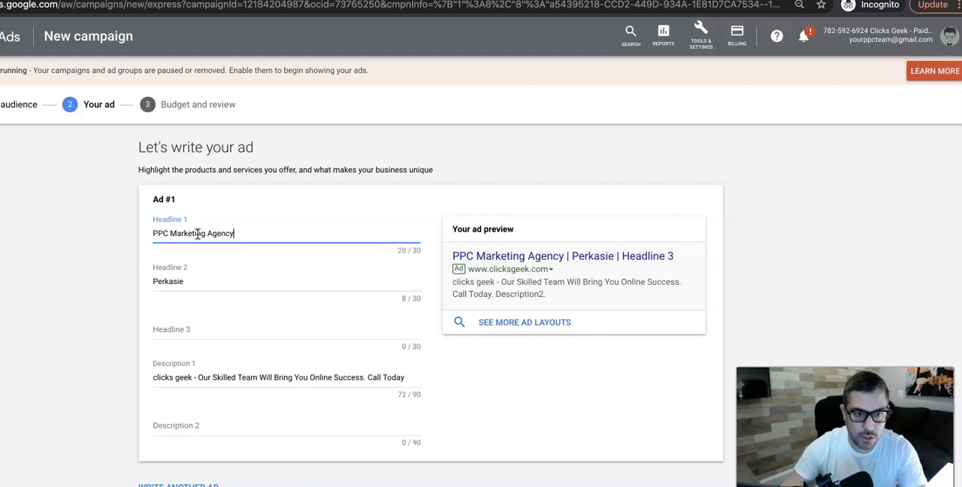
Replace Headline 2 of Ad #1 with "Google Premier Partner Agency".
double_click(181, 282)
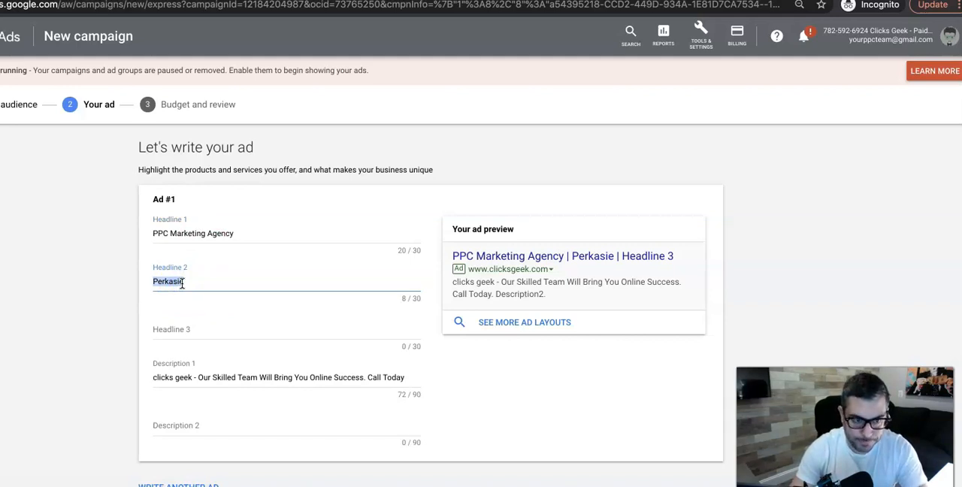
type("G")
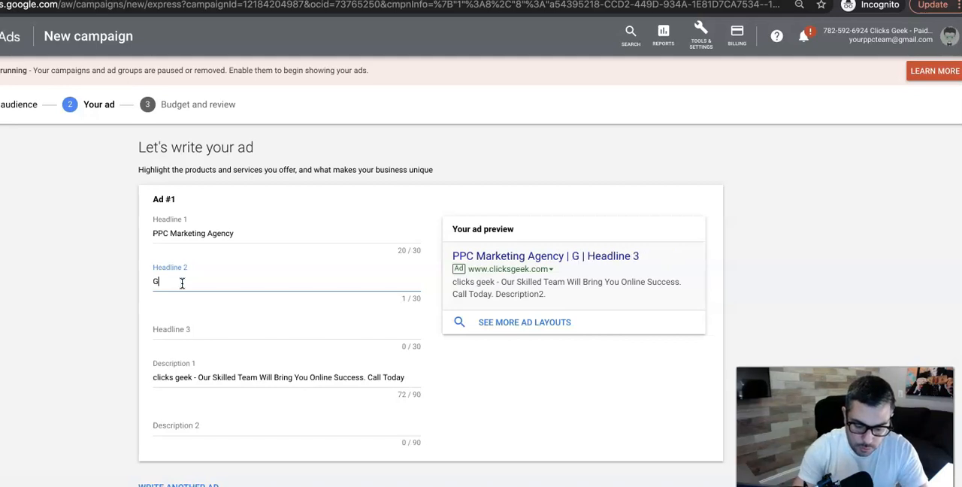
key("BackSpace")
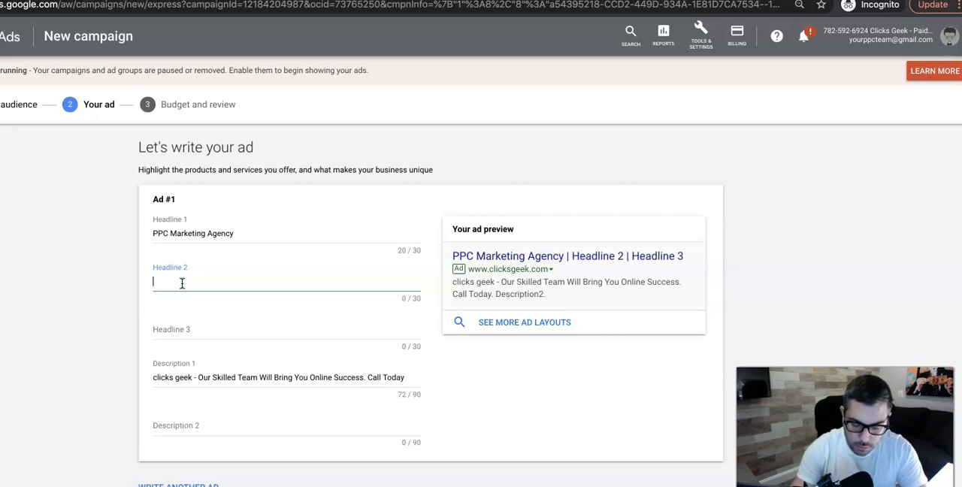
type("Google")
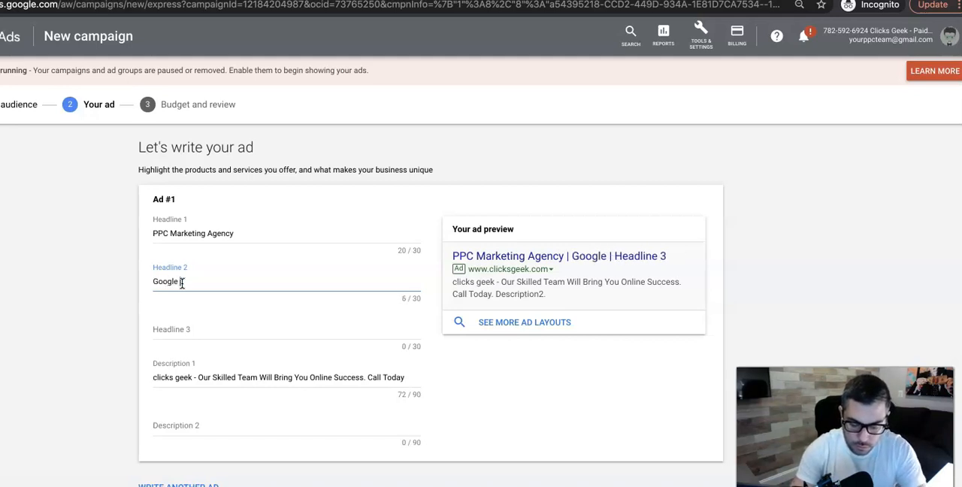
type(" Premier Partner Agency")
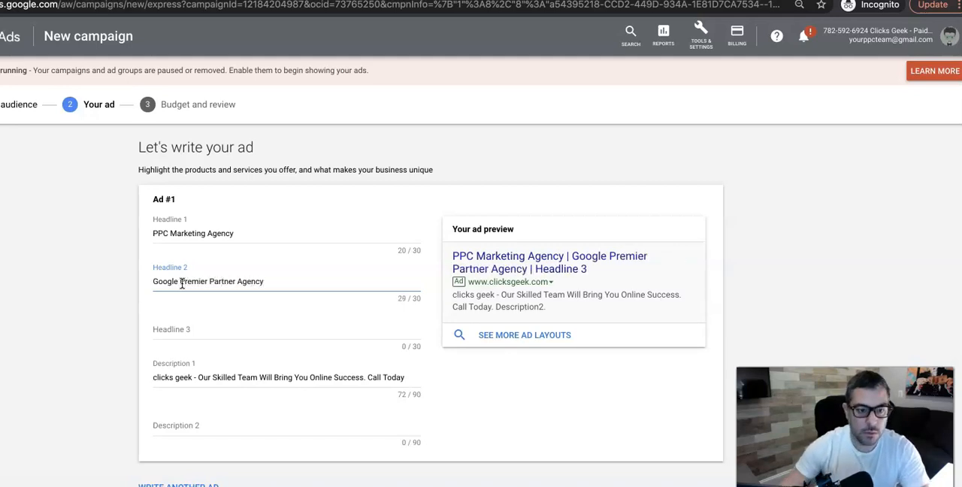
Fill in Headline 3 of Ad #1 with "Call Fora Free Quote".
left_click(169, 328)
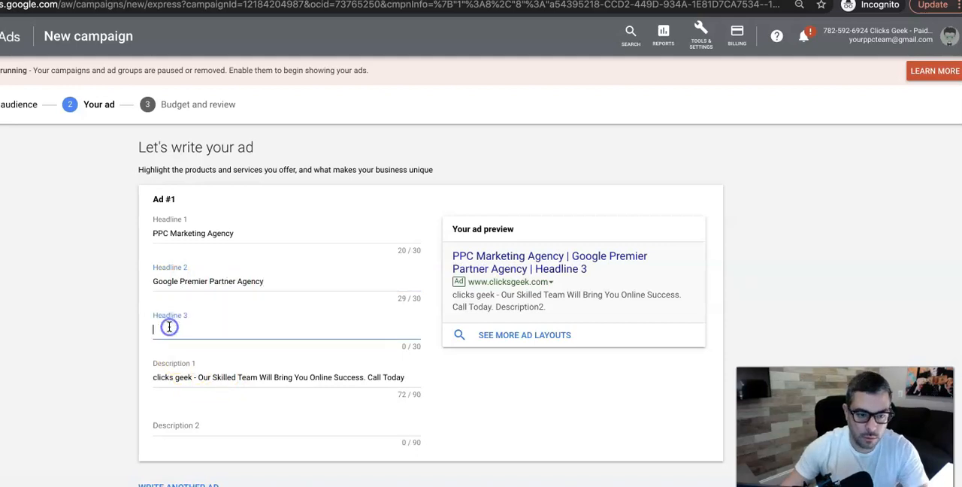
type("Call Fora FreeQuote")
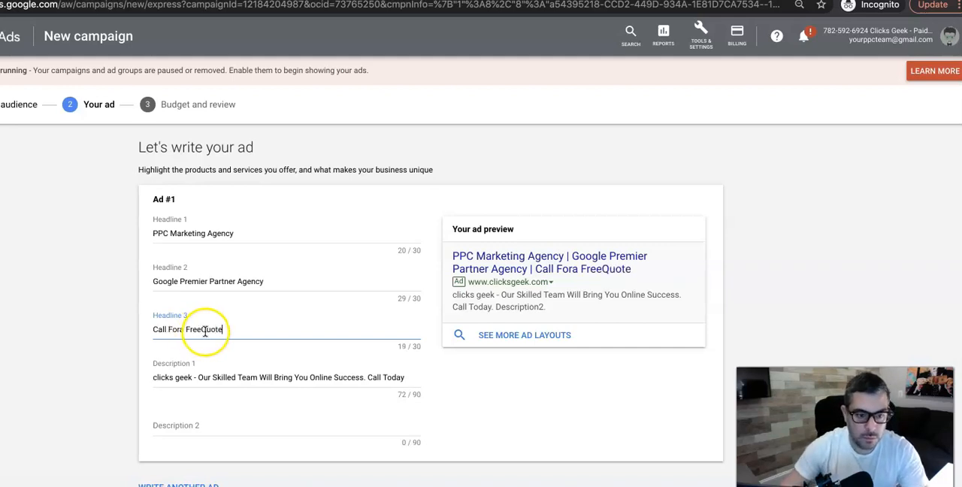
left_click(202, 329)
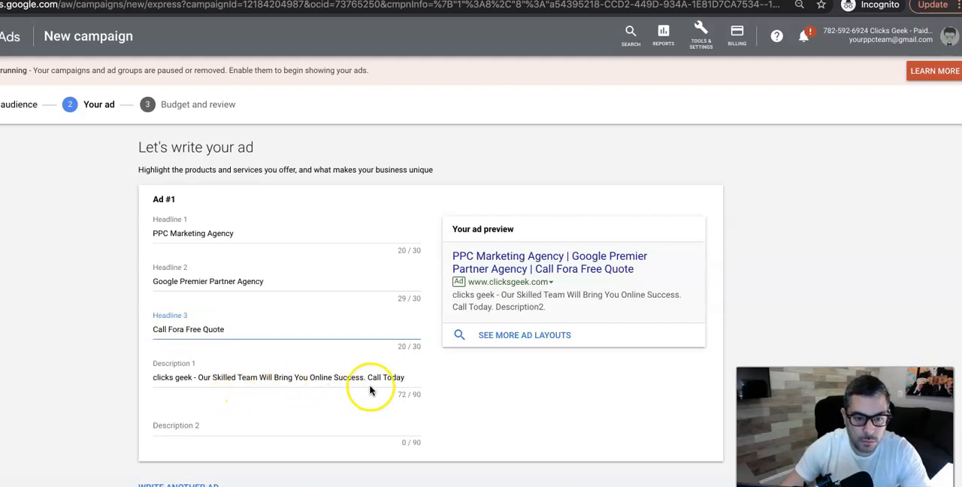
Fill in Description 2 of Ad #1 with "Fast Turnaround Times. Certified team.".
left_click(181, 424)
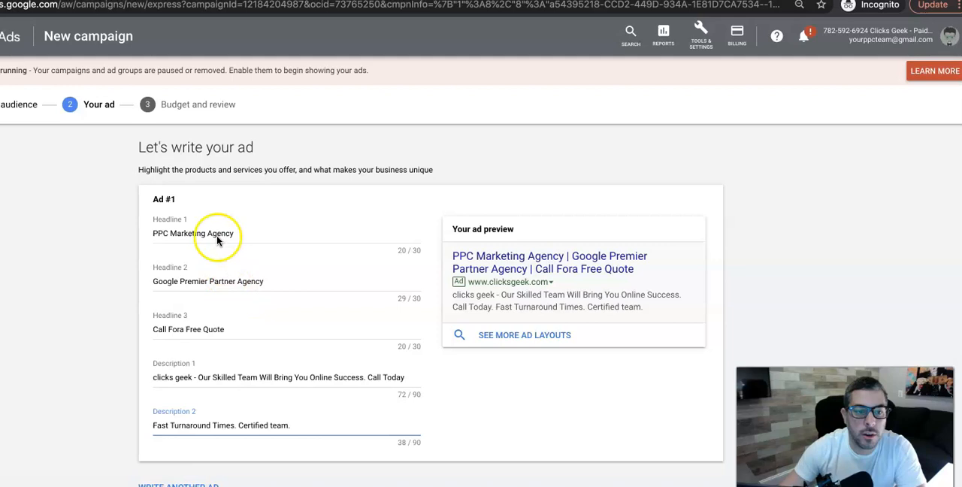
scroll(239, 352, "down", 3)
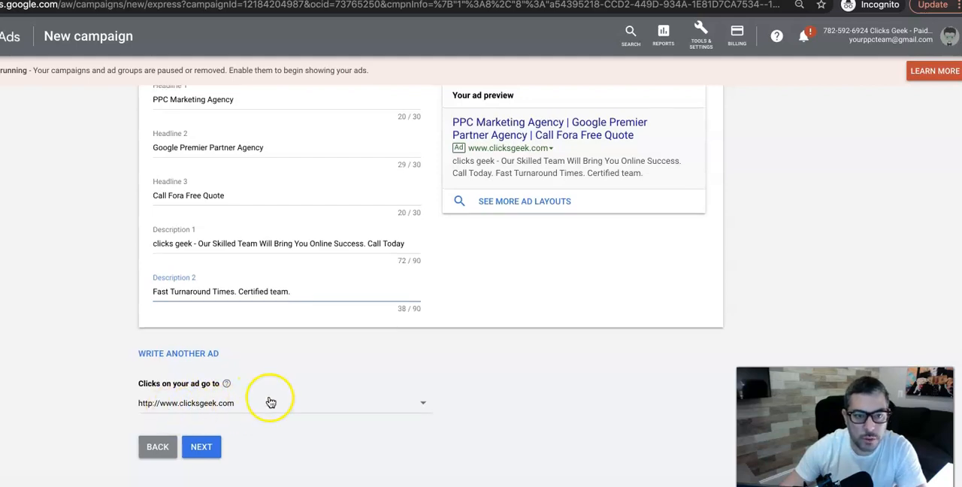
scroll(267, 400, "up", 1)
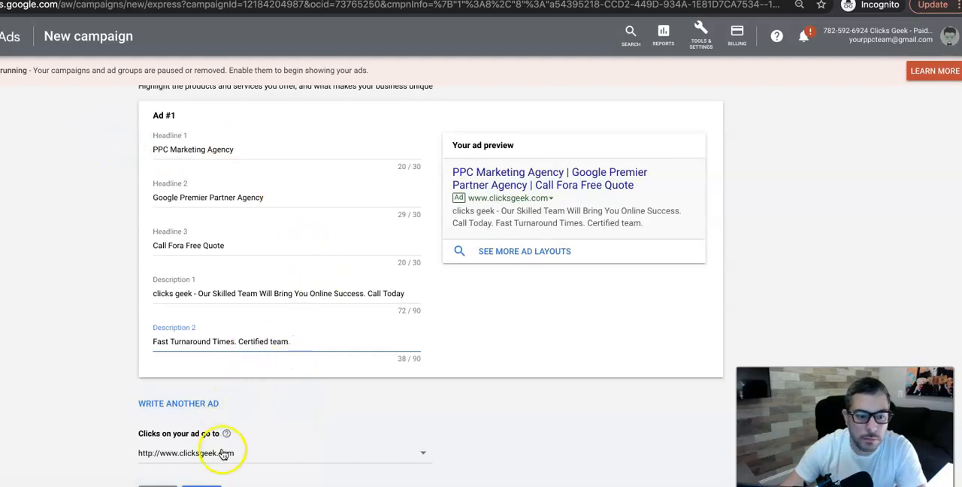
scroll(202, 421, "down", 1)
scroll(201, 424, "down", 1)
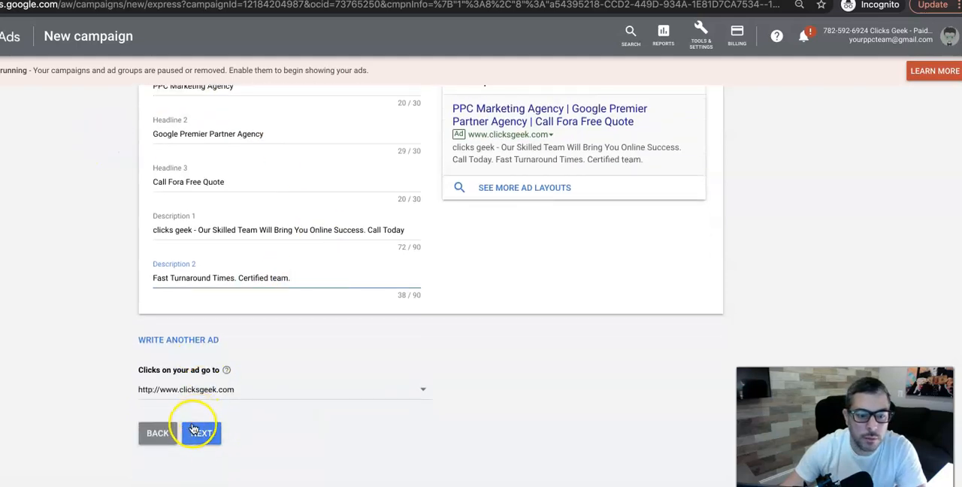
left_click(191, 344)
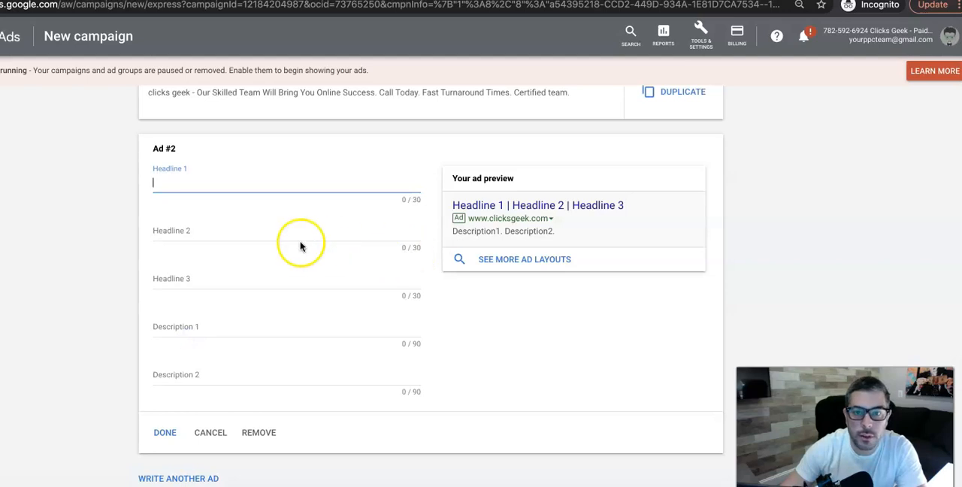
scroll(300, 245, "up", 3)
scroll(366, 215, "down", 3)
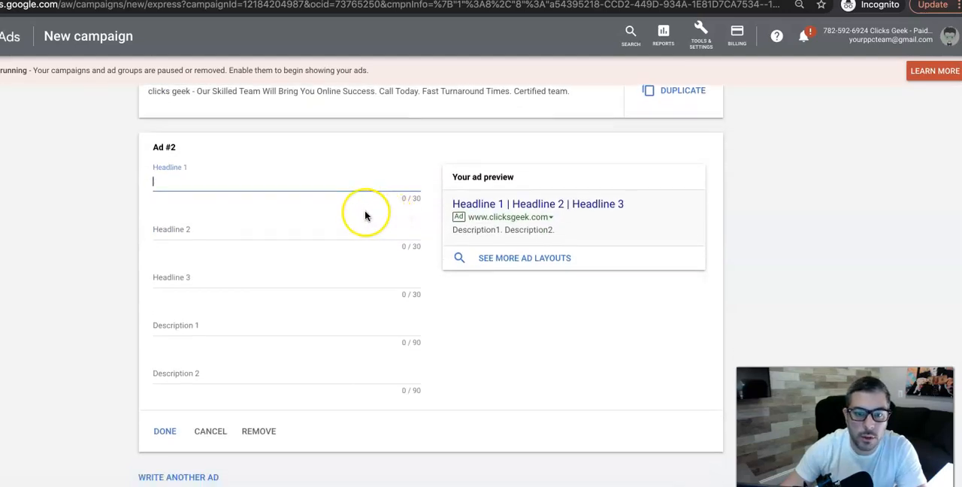
left_click(209, 430)
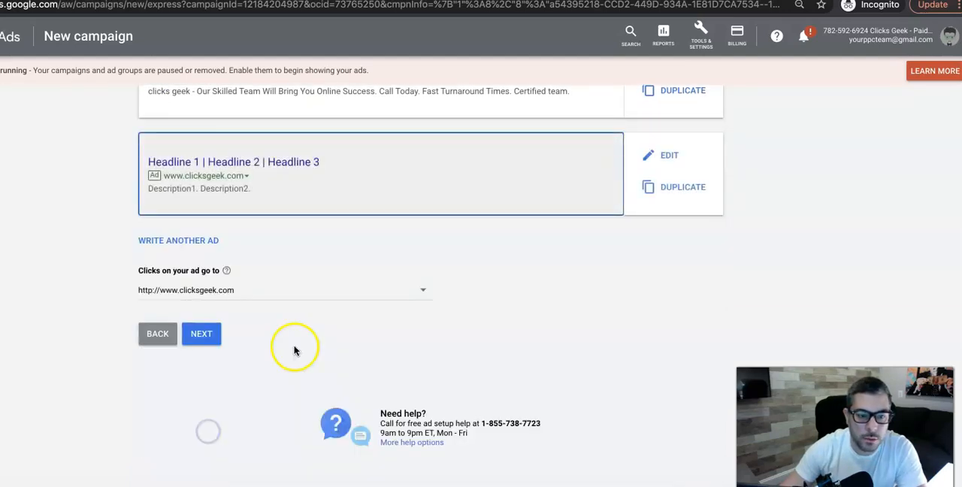
left_click(202, 337)
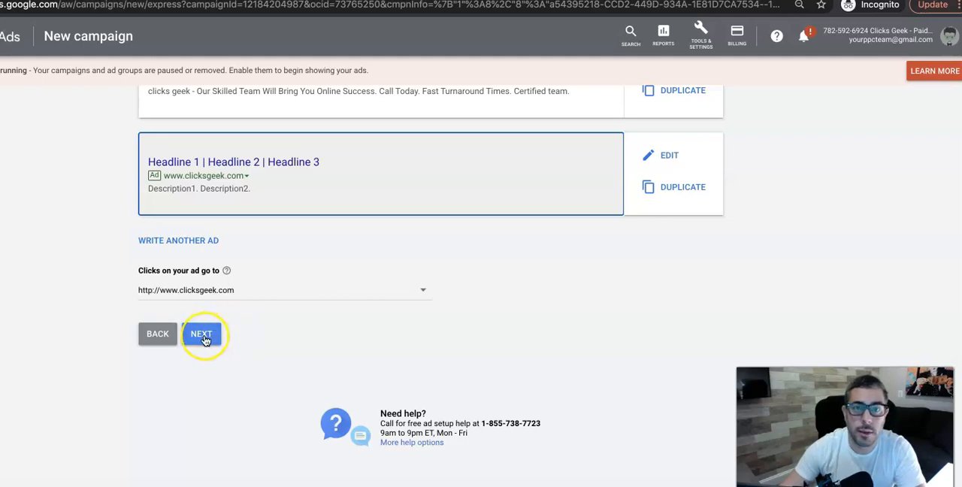
left_click(203, 336)
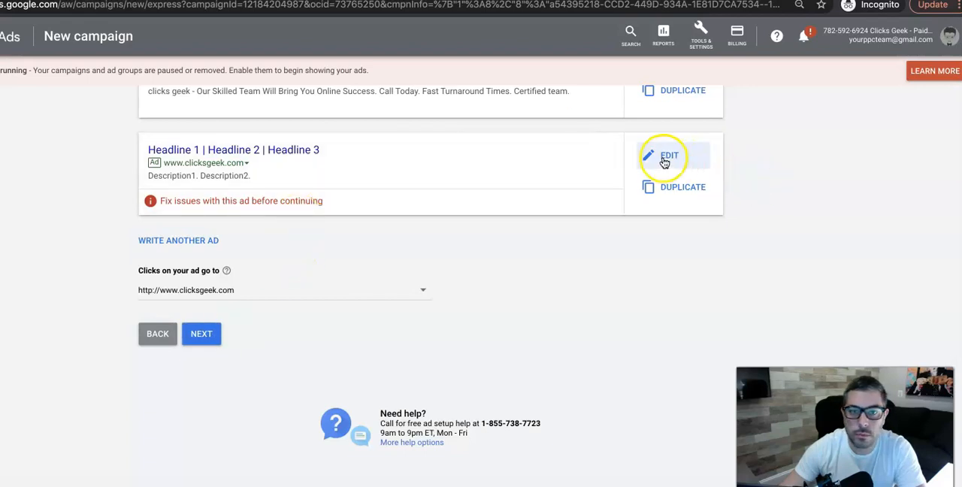
Remove the blank Ad #2 from the campaign.
scroll(664, 159, "up", 1)
scroll(664, 163, "up", 1)
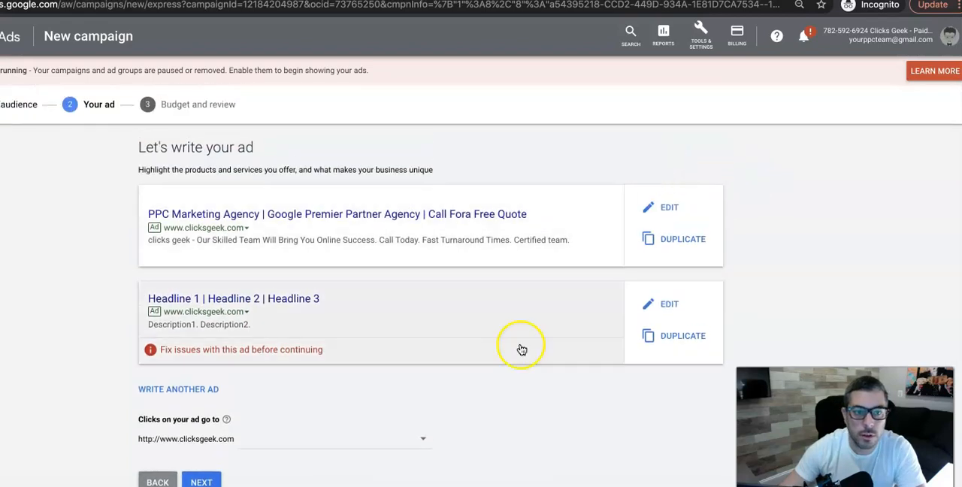
left_click(661, 304)
scroll(225, 323, "down", 2)
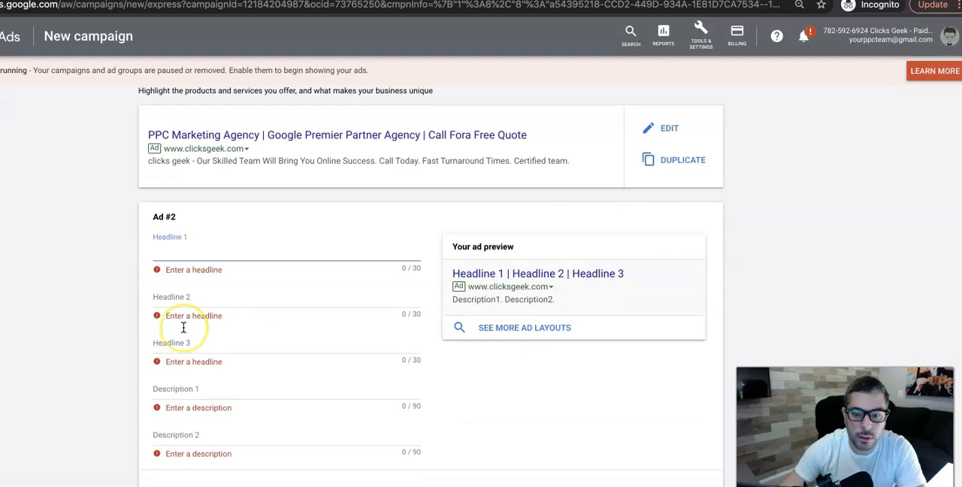
scroll(183, 328, "down", 1)
left_click(259, 375)
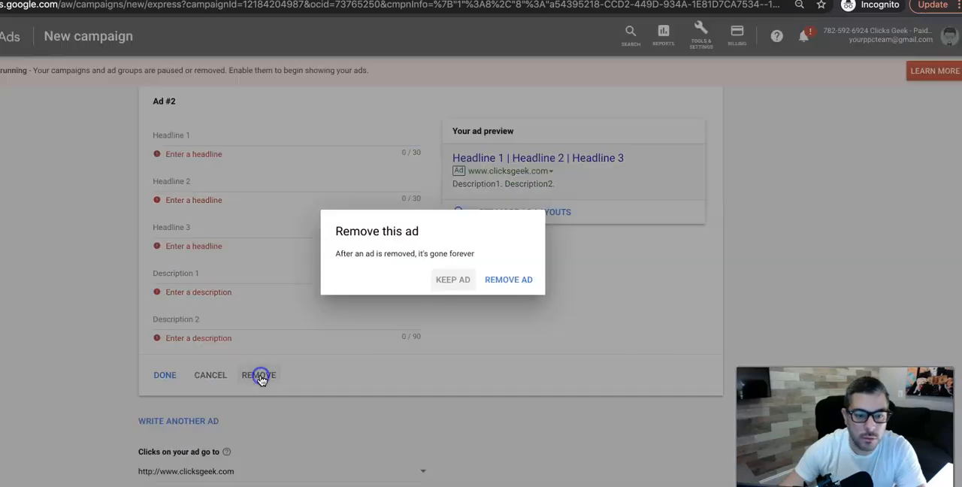
left_click(530, 279)
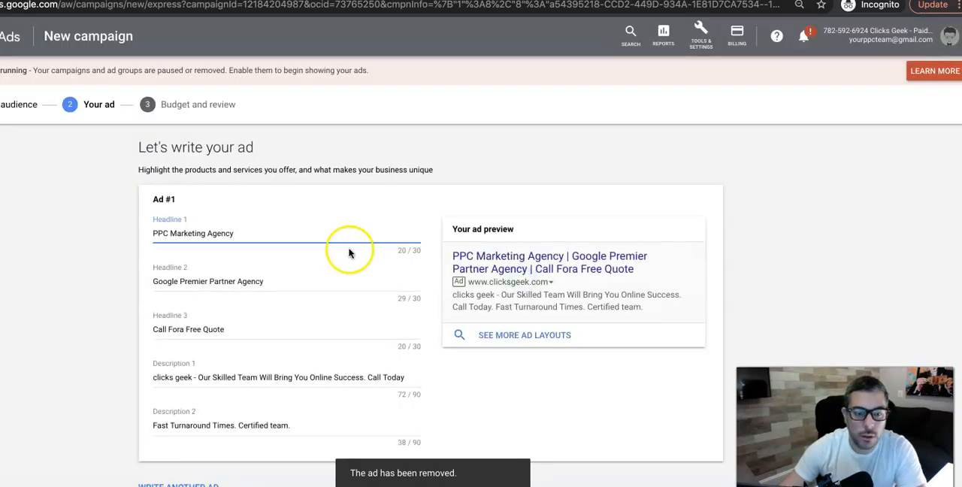
Accept the ad and the prefilled phone number, listen to the call message, and continue to the budget.
scroll(203, 247, "down", 3)
left_click(202, 364)
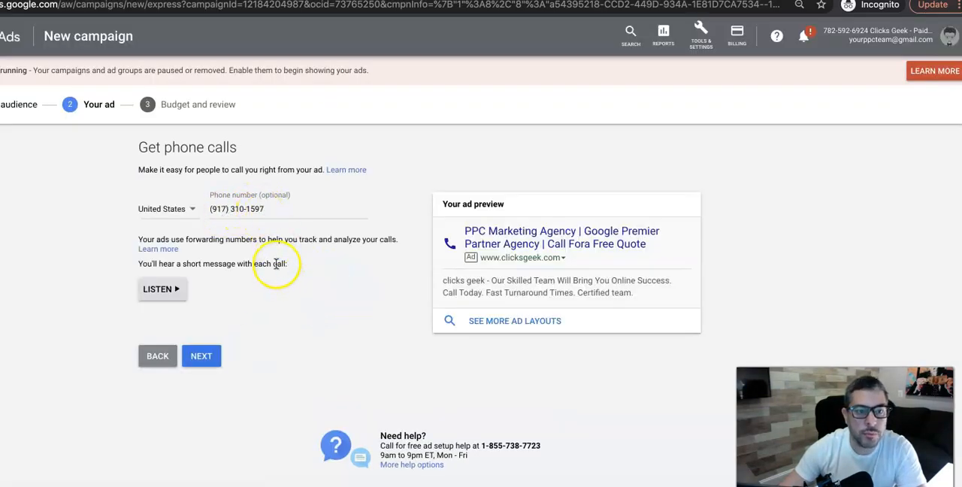
left_click(164, 292)
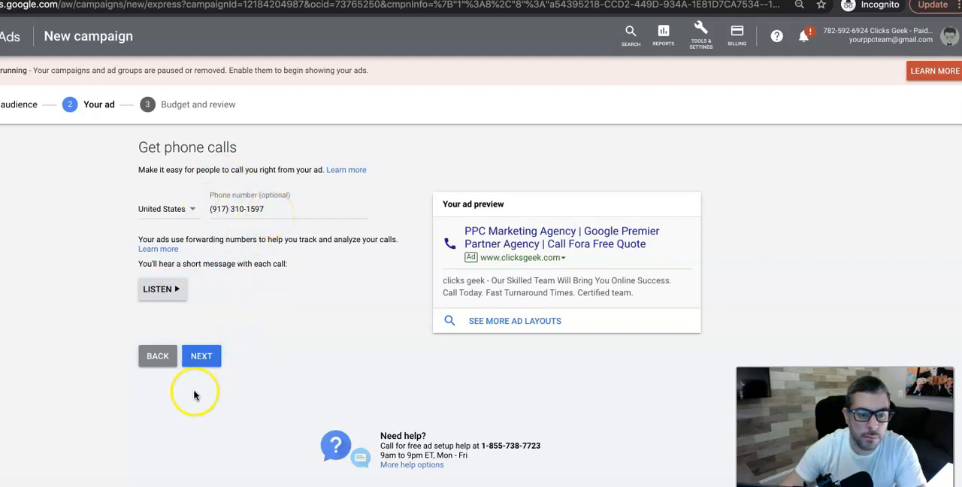
left_click(201, 361)
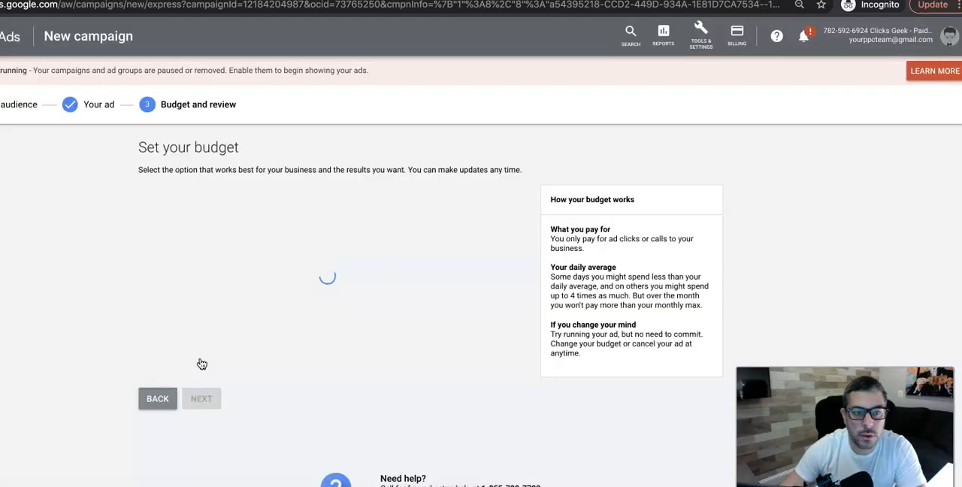
left_click(281, 295)
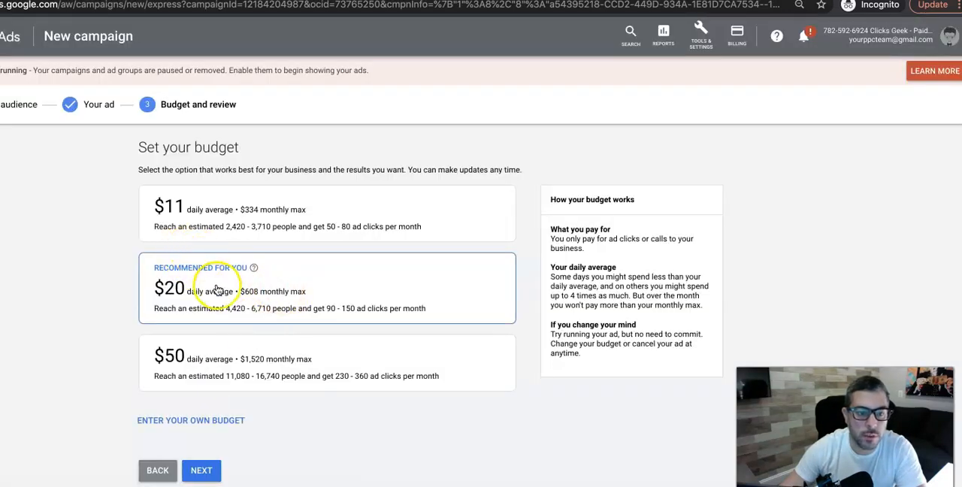
left_click(193, 418)
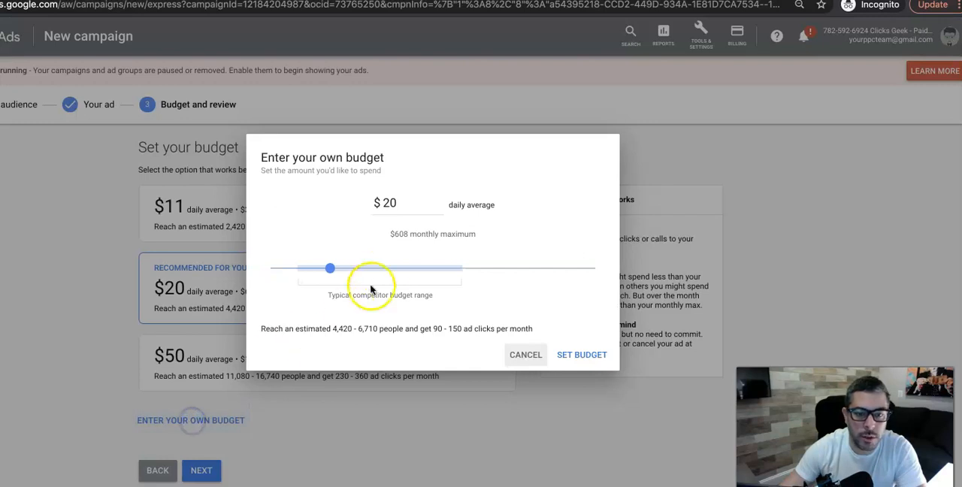
left_click(526, 354)
Choose the $11 daily average budget and continue to the campaign review.
left_click(181, 204)
scroll(218, 301, "down", 3)
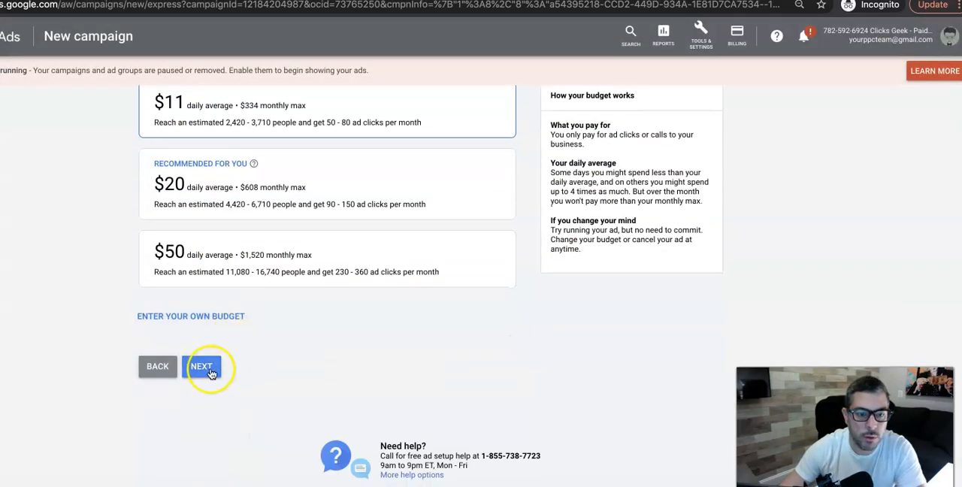
left_click(209, 373)
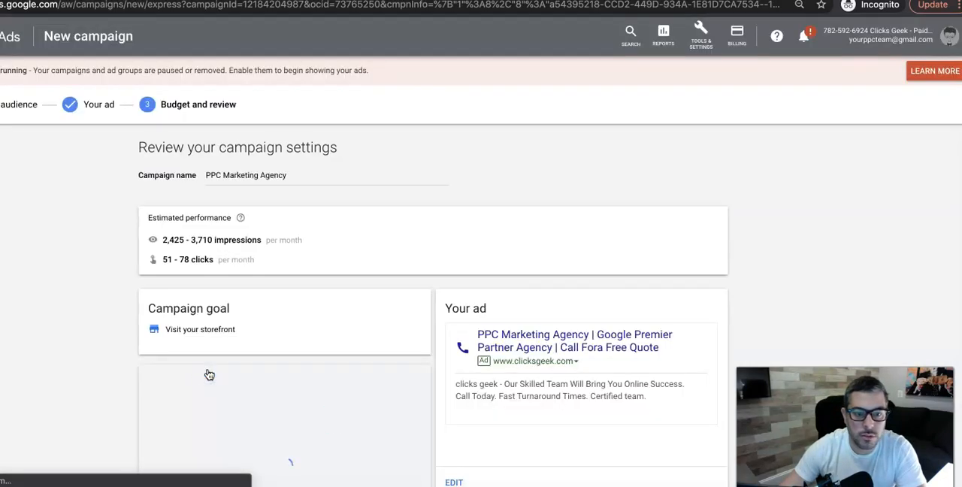
Rename the campaign as "CG Agency Smart Campaign".
triple_click(227, 176)
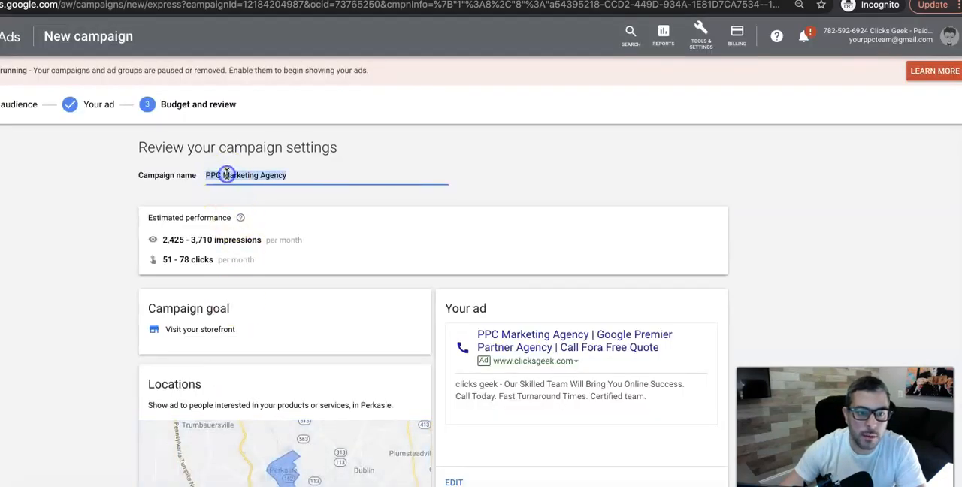
type("CG Agency Smart Campaign")
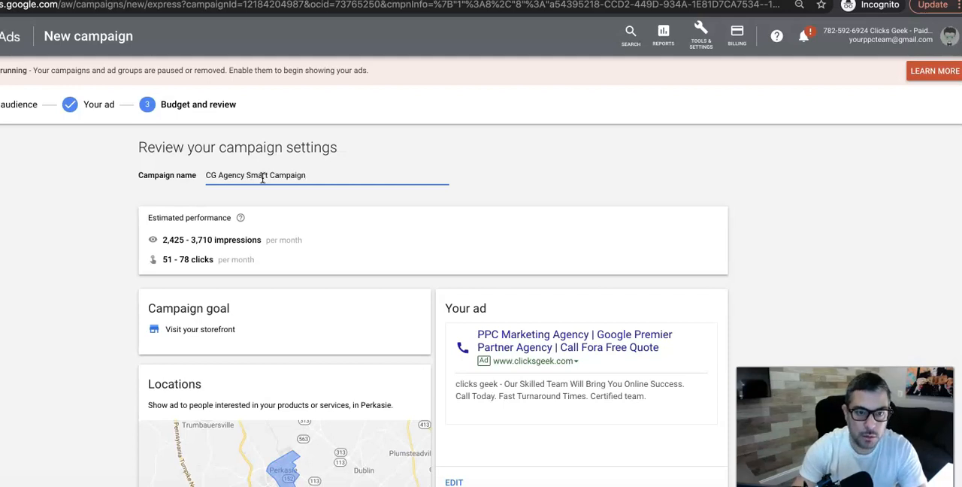
Review the campaign's goal, location, ad, keyword themes, budget and phone calls, and continue to conversion tracking.
scroll(304, 259, "down", 1)
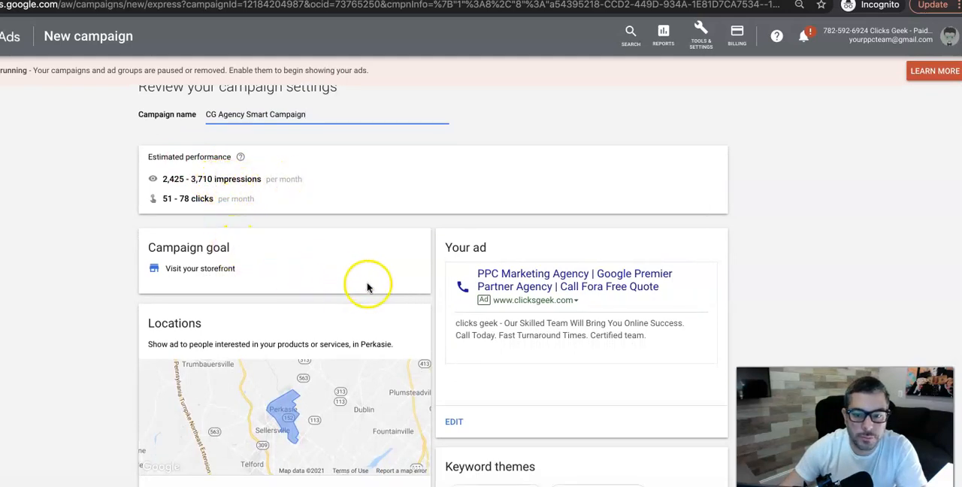
scroll(387, 288, "down", 1)
scroll(392, 288, "down", 1)
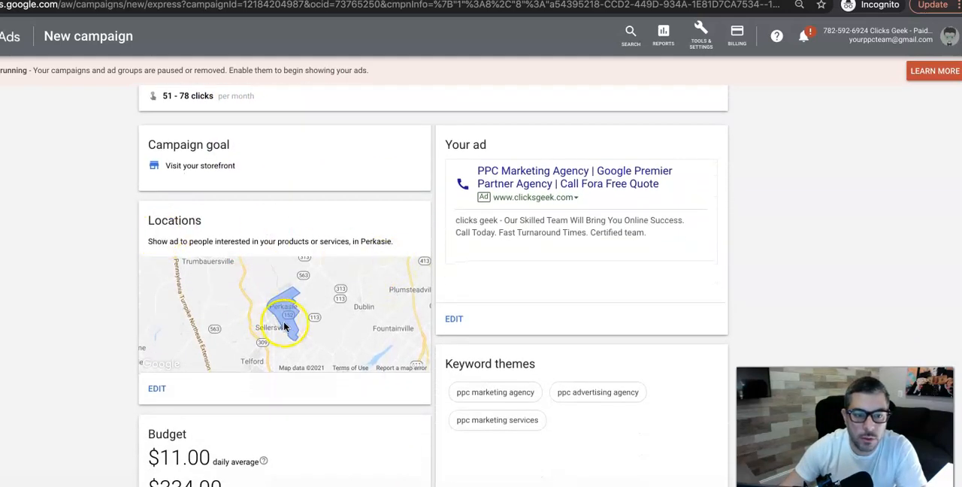
scroll(313, 323, "down", 1)
scroll(530, 337, "down", 1)
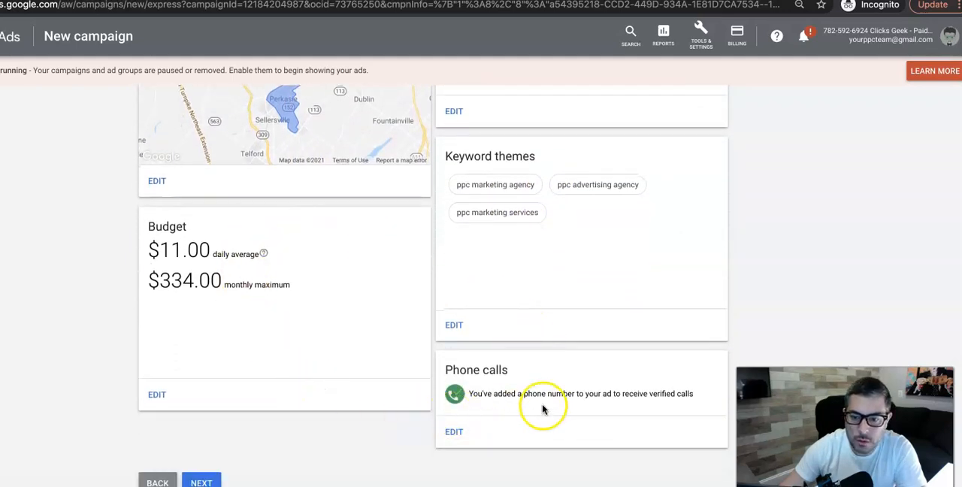
scroll(539, 404, "down", 1)
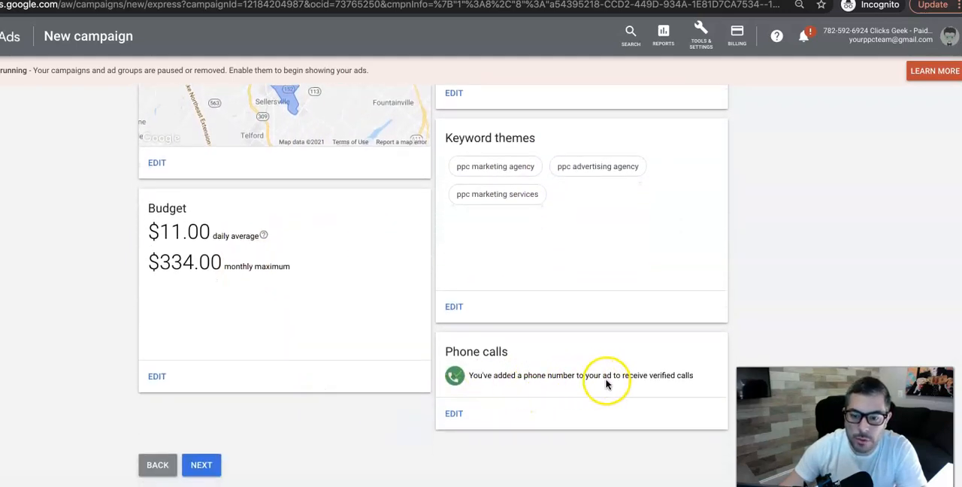
scroll(492, 370, "down", 3)
left_click(206, 380)
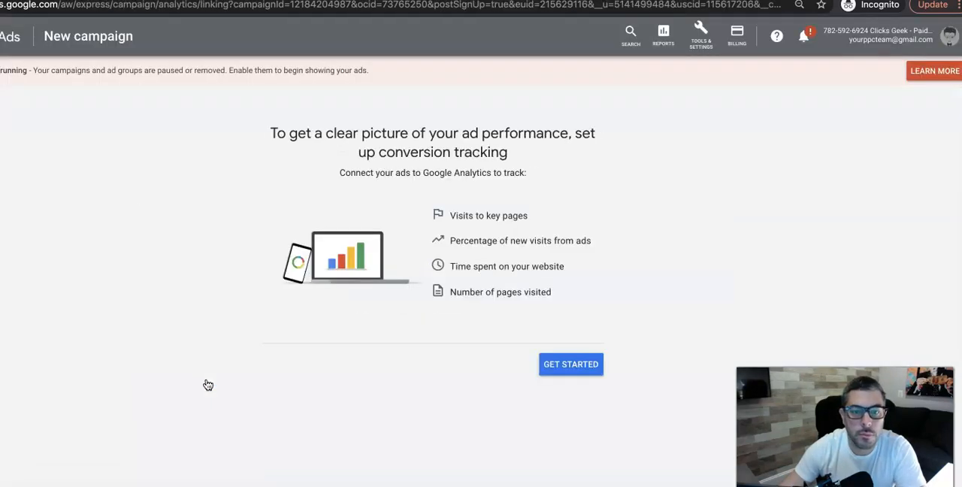
Try to connect the ads to Google Analytics for conversion tracking and proceed to the campaign dashboard.
left_click(556, 365)
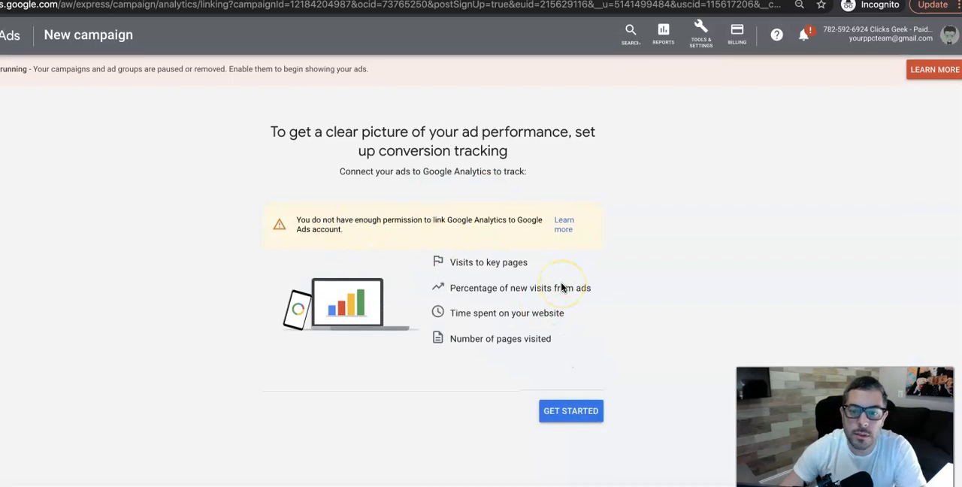
left_click(576, 413)
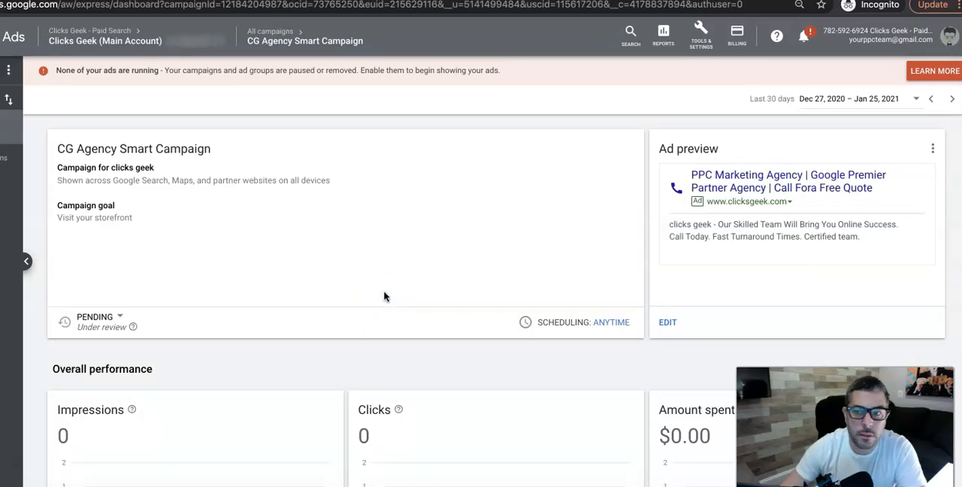
Look over the new campaign's dashboard, from the ad preview and performance cards down to the budget, locations, business info and images.
scroll(383, 296, "down", 1)
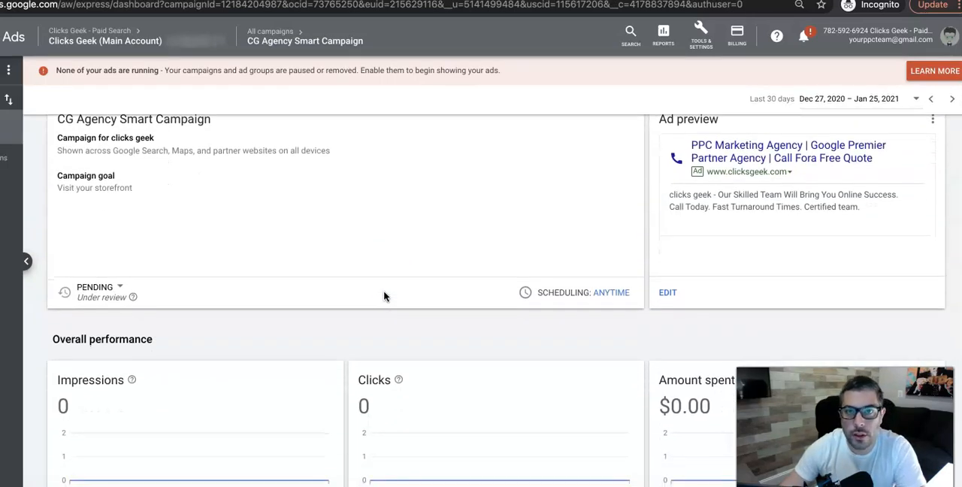
scroll(383, 296, "down", 6)
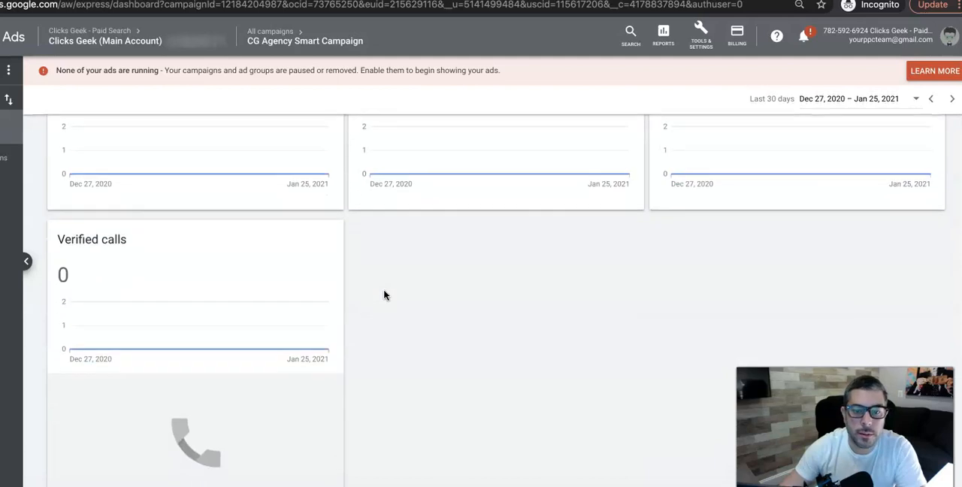
scroll(383, 296, "down", 10)
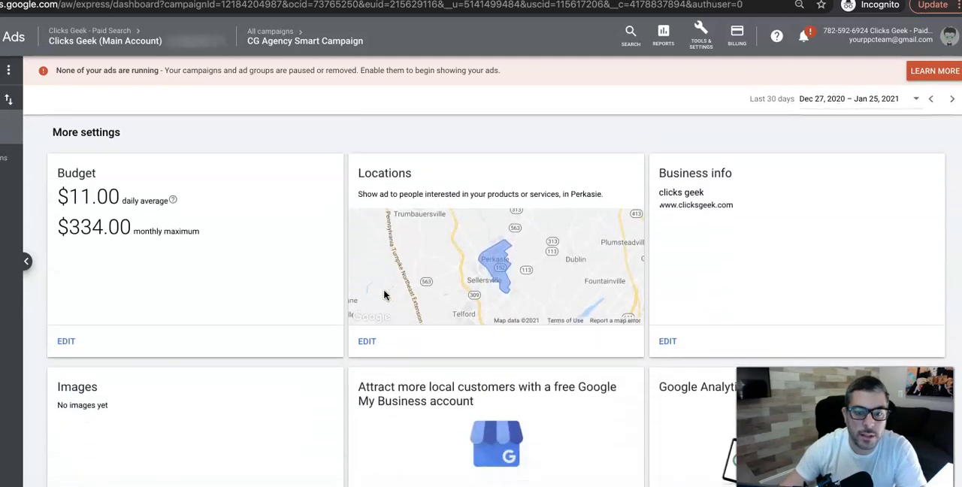
scroll(383, 295, "down", 3)
scroll(384, 296, "up", 8)
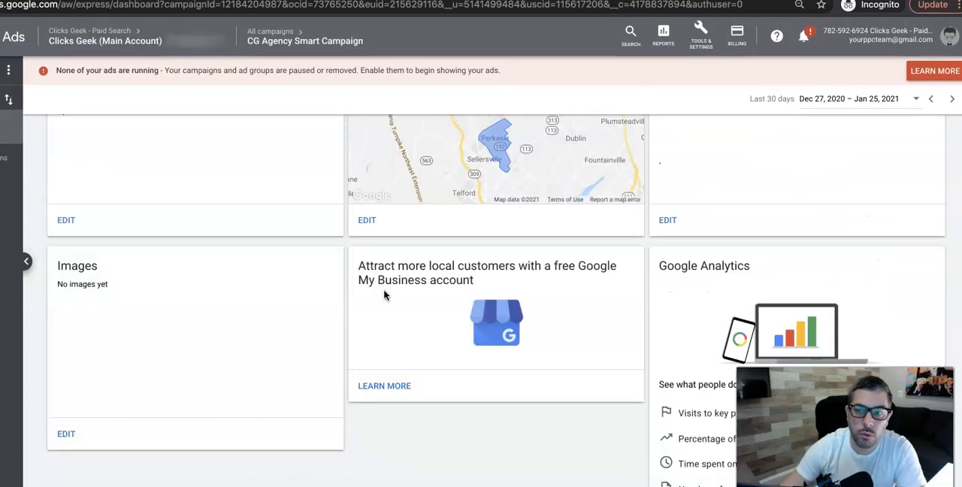
scroll(384, 295, "up", 6)
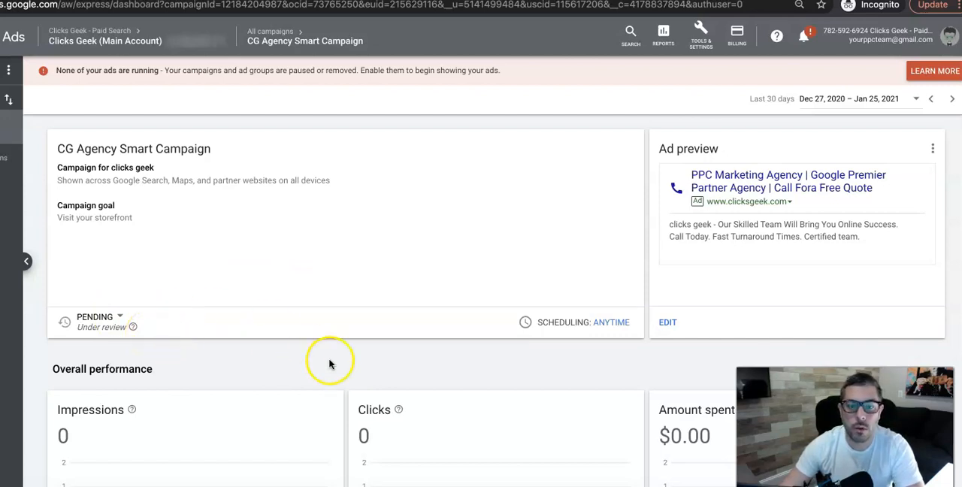
Switch the campaign's ad scheduling from Anytime to Custom hours and add a time slot for Mondays.
left_click(609, 324)
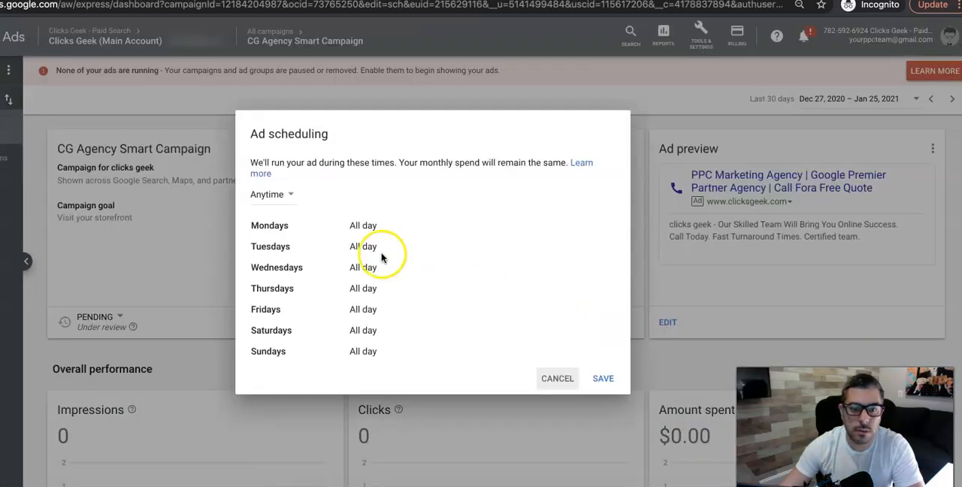
left_click(360, 218)
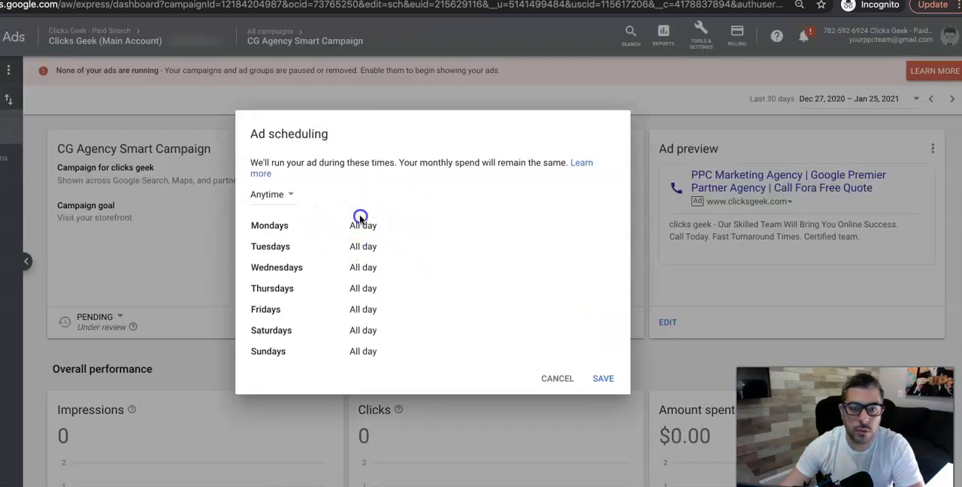
left_click(272, 194)
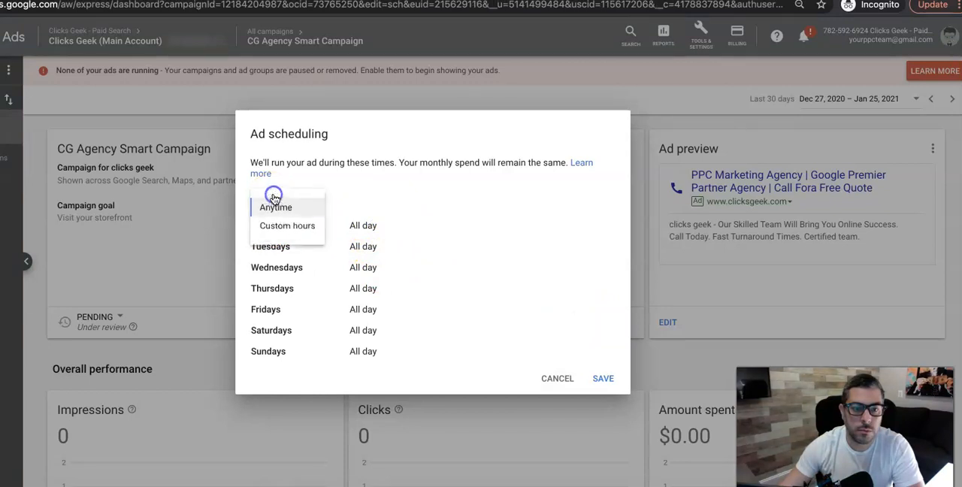
left_click(277, 225)
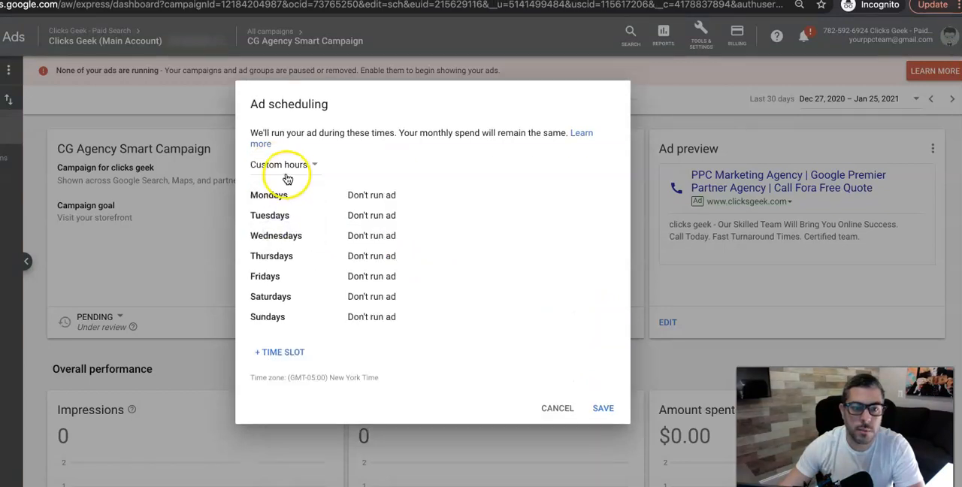
left_click(279, 352)
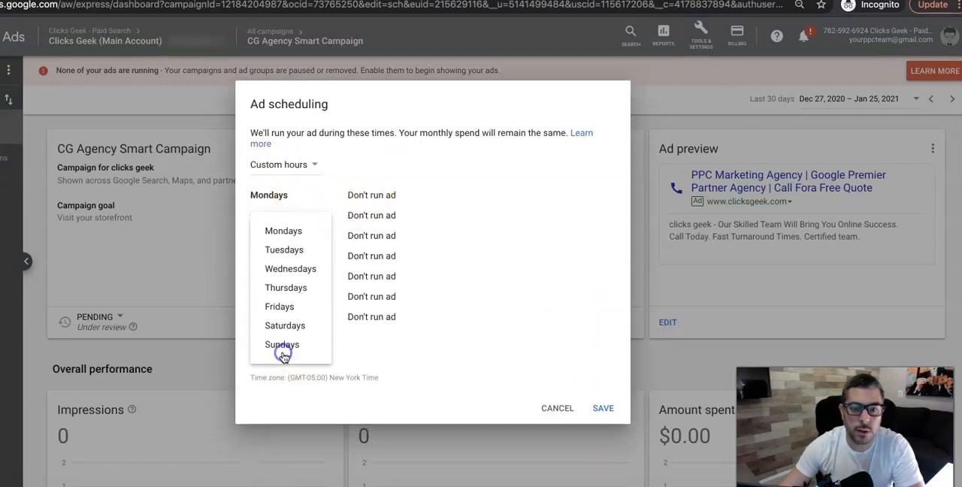
left_click(283, 232)
Set the start time of the Mondays slot to 9:00 AM.
left_click(383, 190)
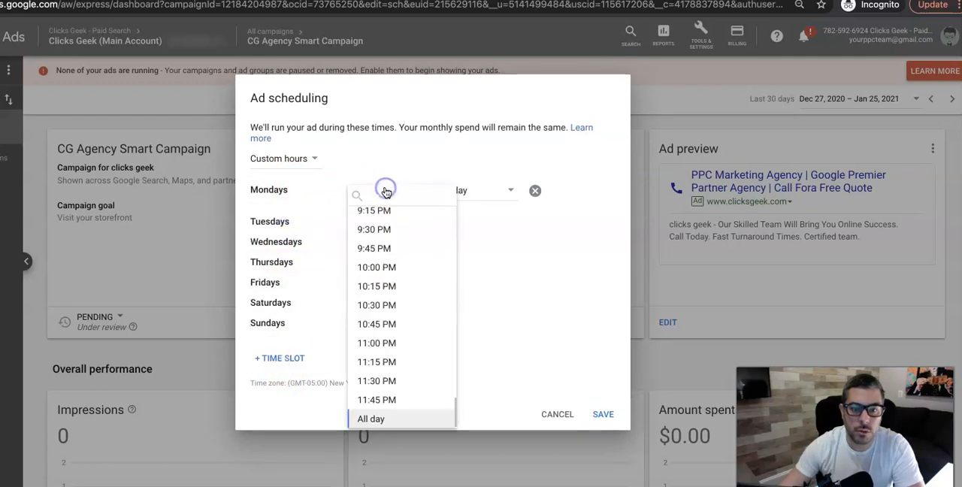
scroll(379, 241, "up", 8)
scroll(380, 235, "up", 5)
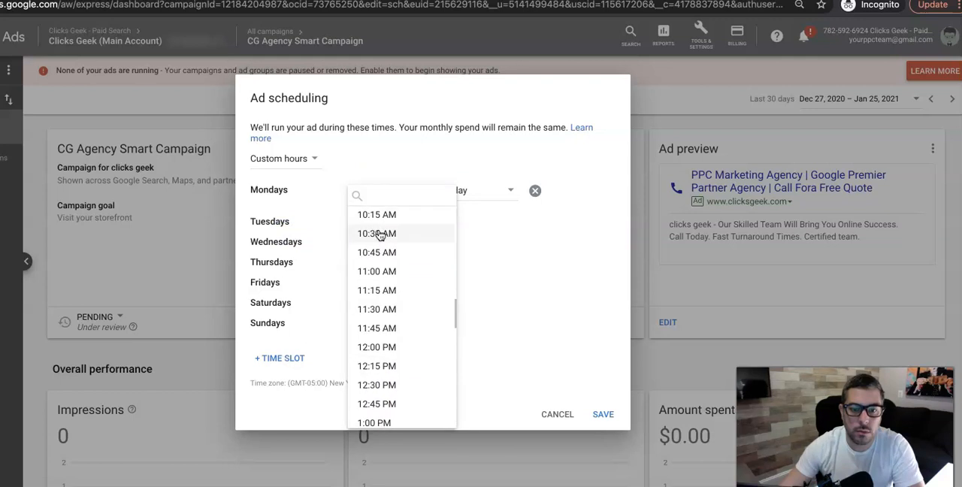
scroll(379, 235, "up", 1)
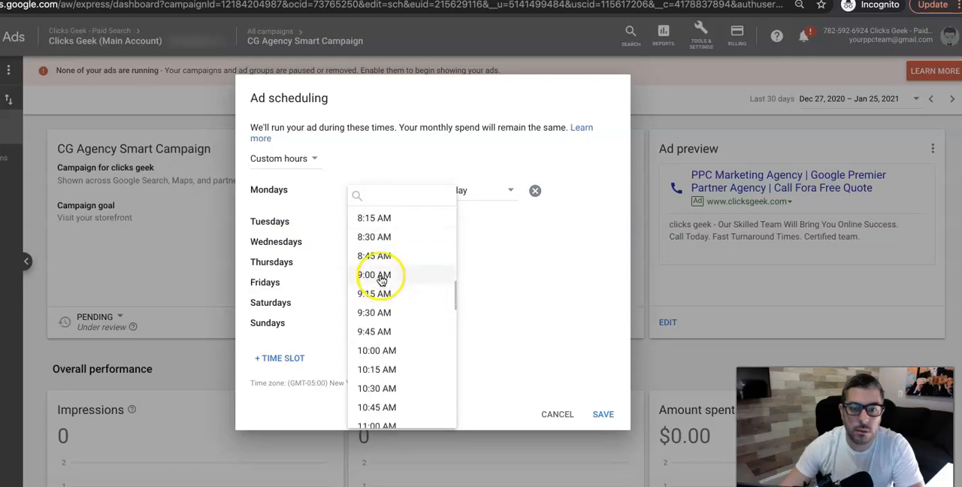
left_click(378, 271)
Set the end time of the Mondays slot to 5:00 PM and save the ad schedule.
left_click(481, 190)
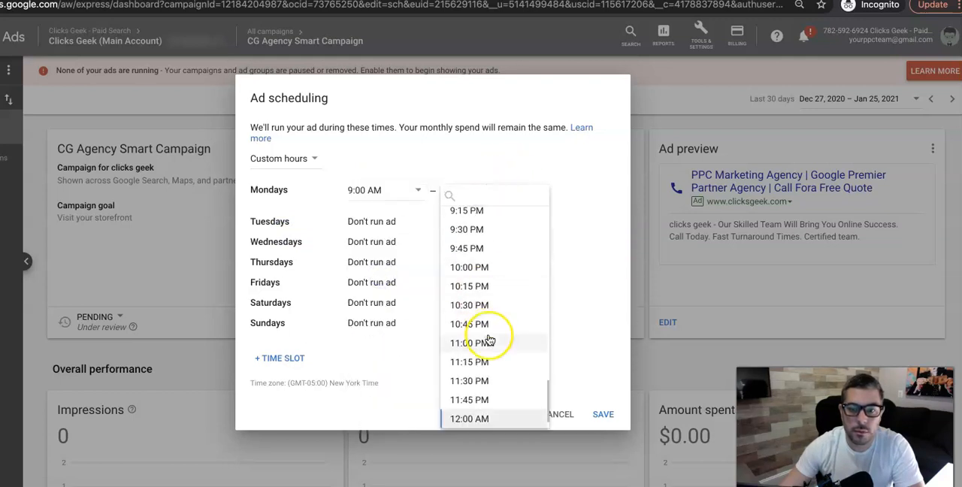
scroll(489, 338, "down", 1)
scroll(489, 339, "up", 4)
scroll(489, 339, "up", 4)
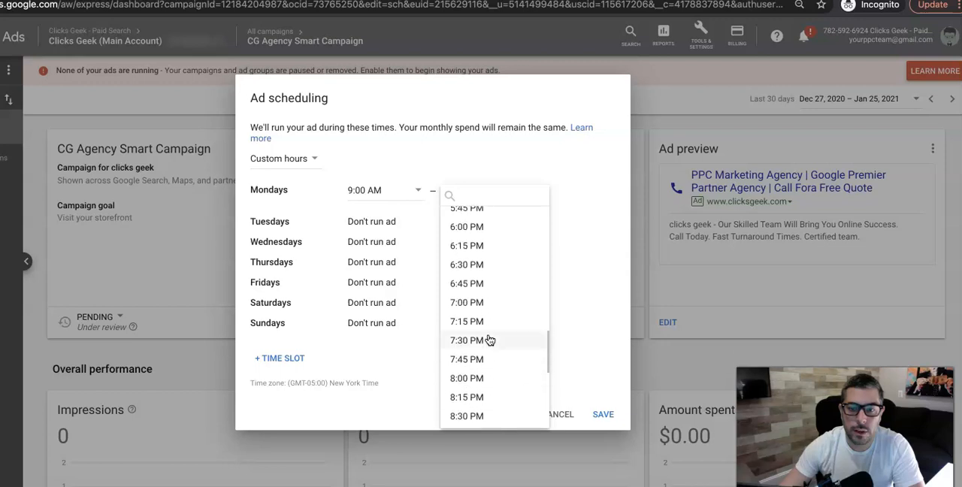
left_click(473, 260)
left_click(472, 256)
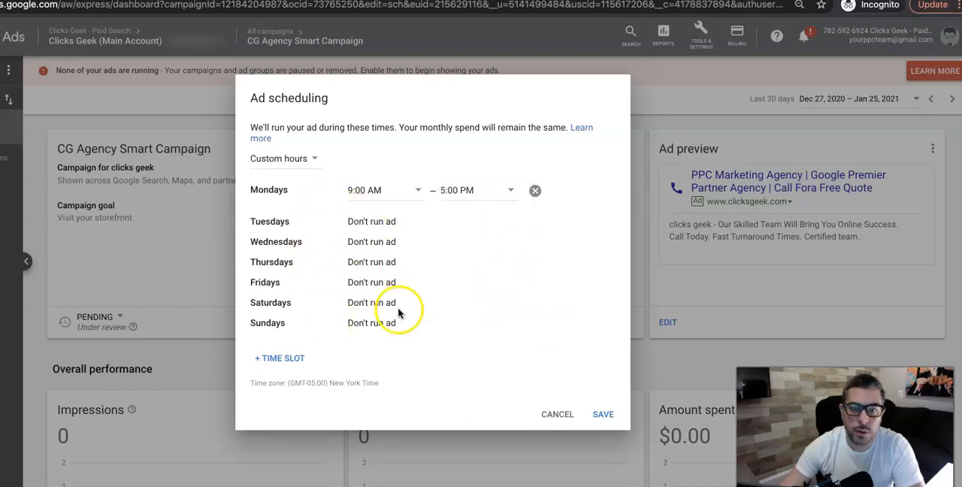
left_click(617, 421)
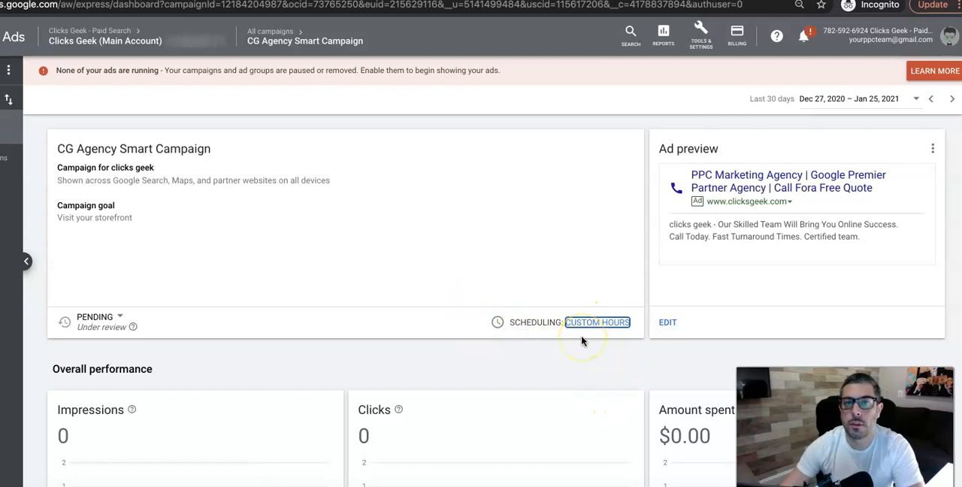
Examine the dashboard's keyword themes and search phrases, along with the budget, location, business info, images and Google Analytics settings.
scroll(505, 326, "down", 5)
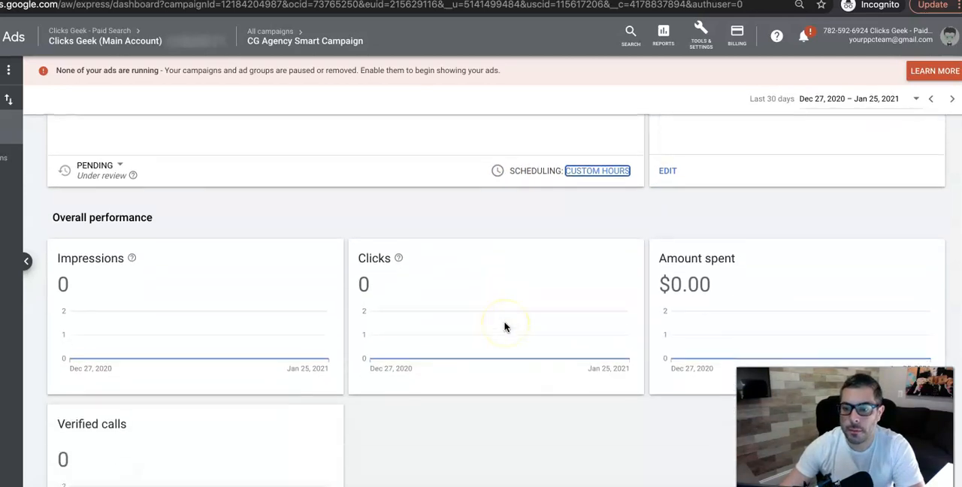
scroll(505, 326, "down", 8)
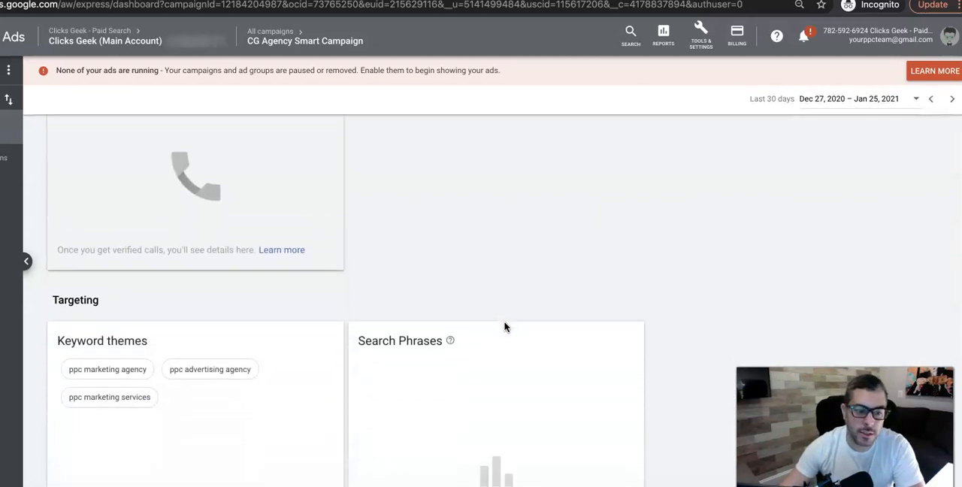
scroll(221, 365, "down", 6)
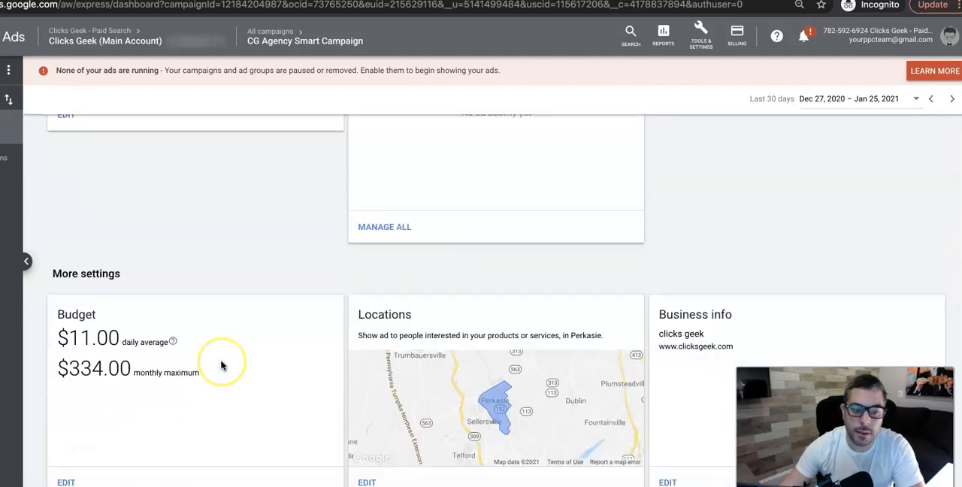
scroll(221, 366, "down", 2)
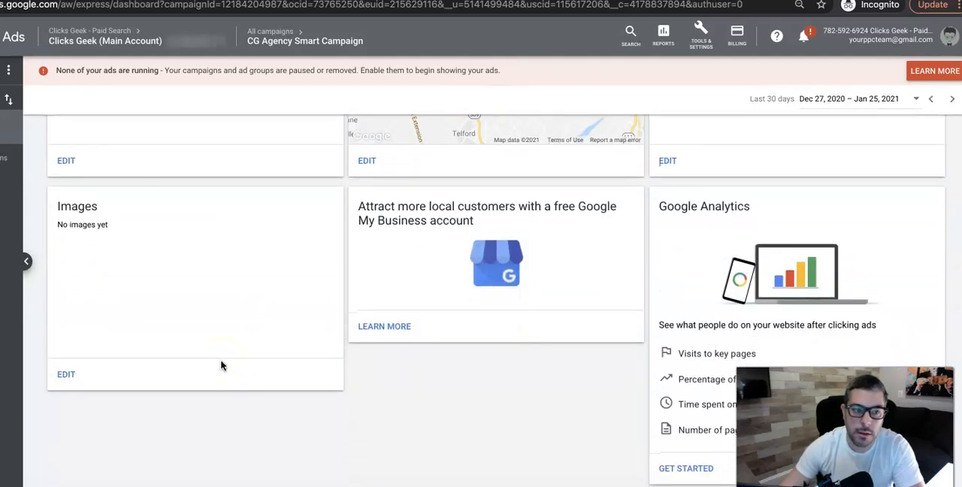
scroll(221, 366, "up", 8)
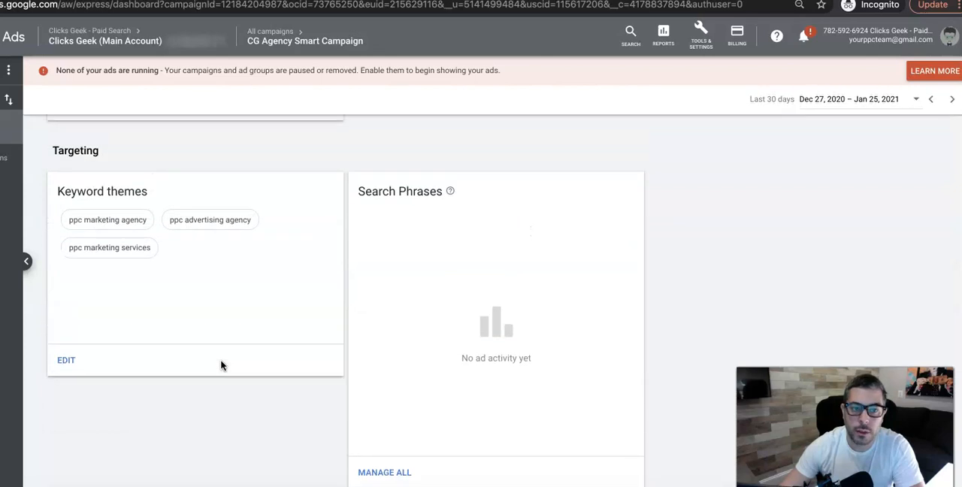
scroll(233, 376, "up", 2)
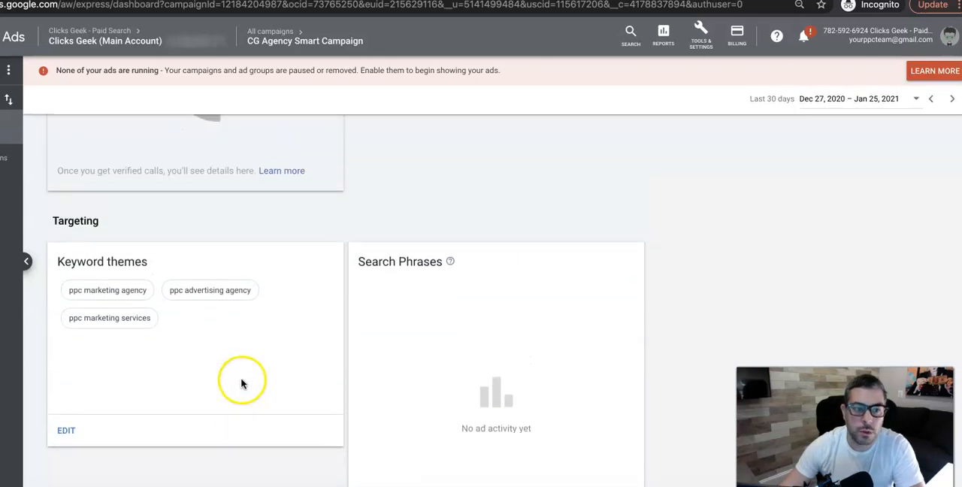
scroll(380, 292, "down", 1)
scroll(380, 290, "down", 3)
scroll(381, 290, "up", 3)
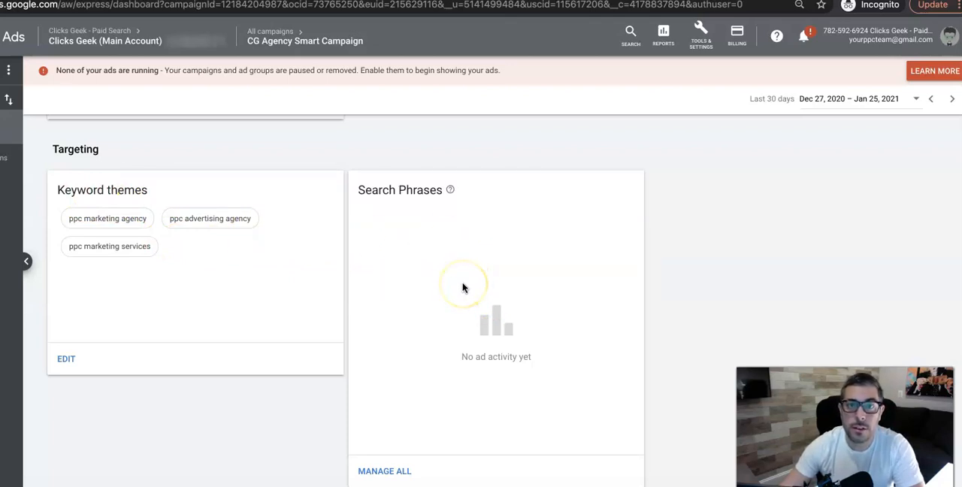
scroll(420, 310, "down", 2)
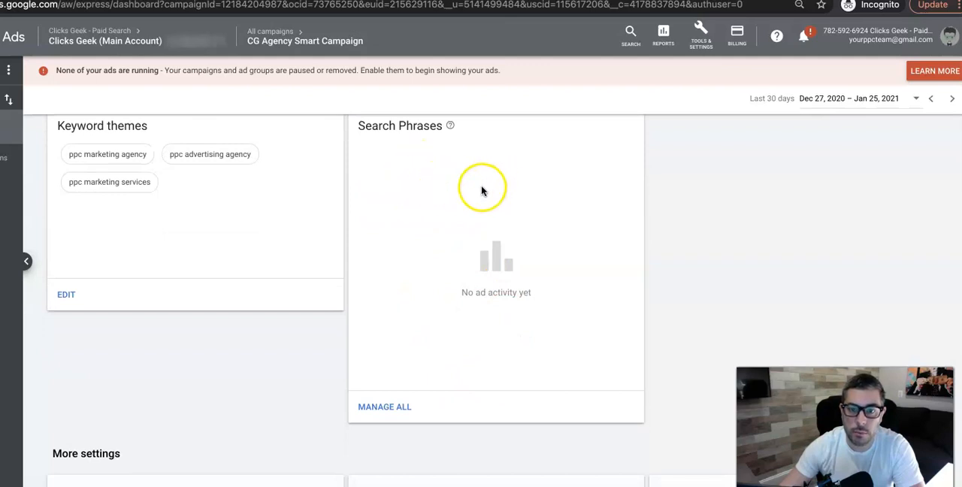
scroll(519, 248, "up", 1)
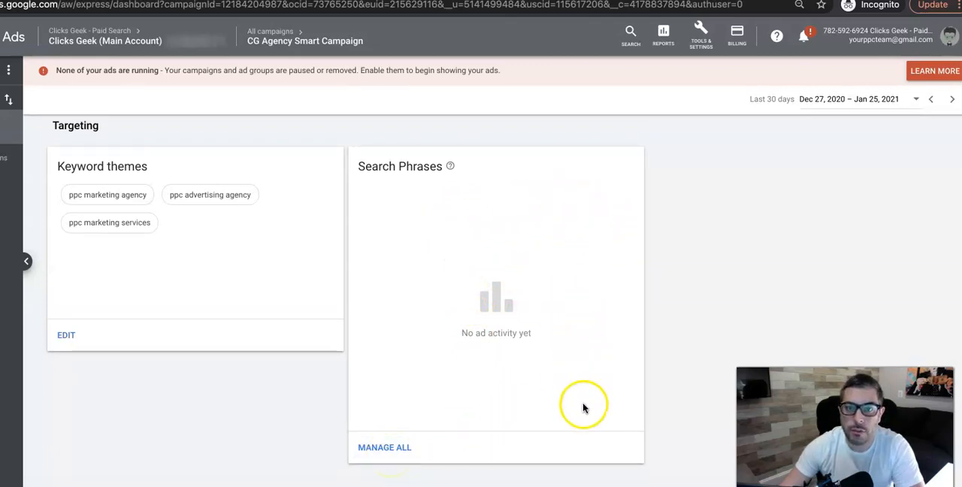
scroll(511, 383, "down", 5)
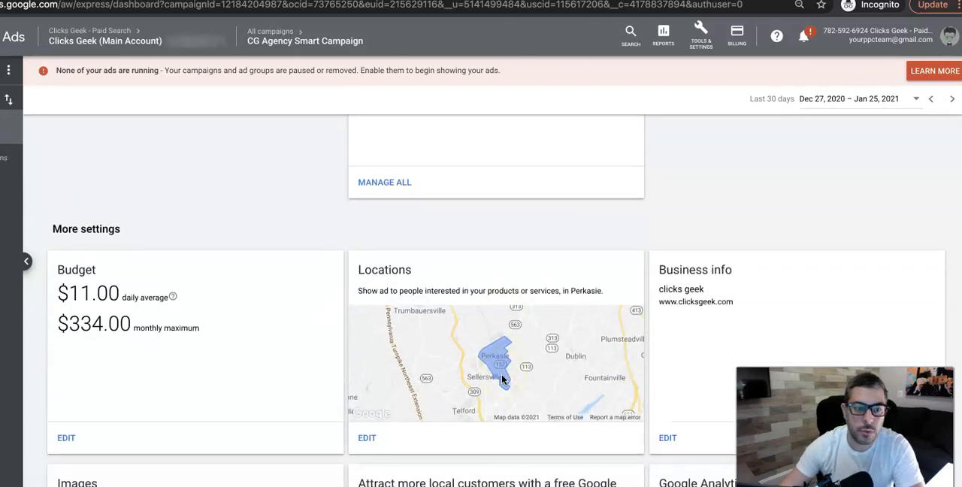
scroll(502, 380, "down", 3)
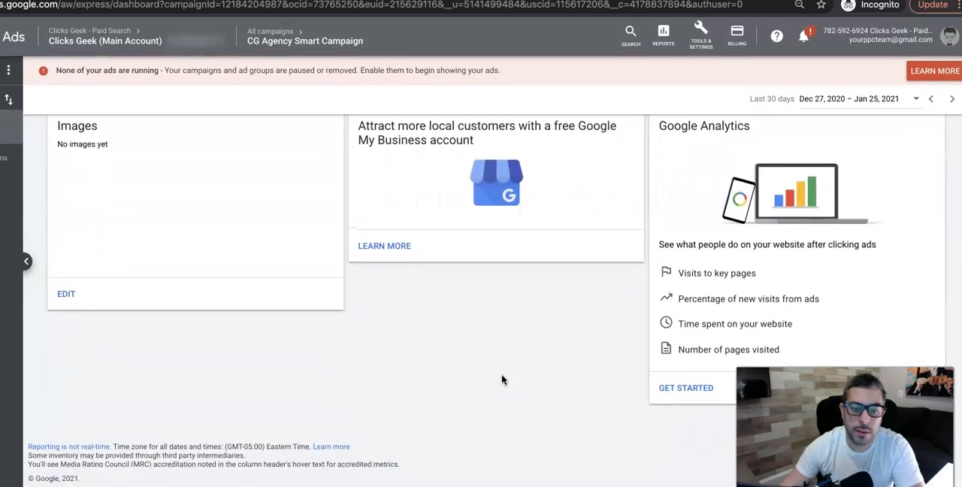
scroll(502, 380, "up", 8)
scroll(502, 380, "up", 6)
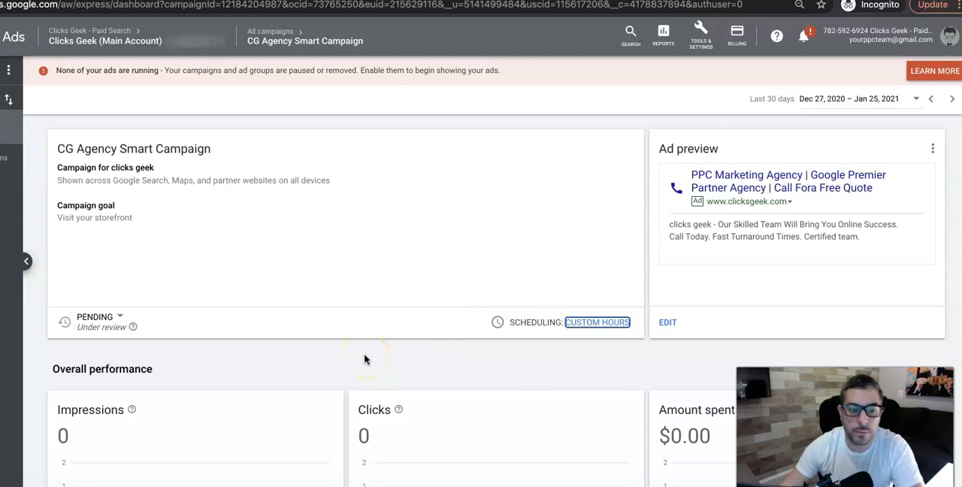
Examine the overall performance cards for impressions, clicks, amount spent and verified calls.
scroll(365, 359, "down", 3)
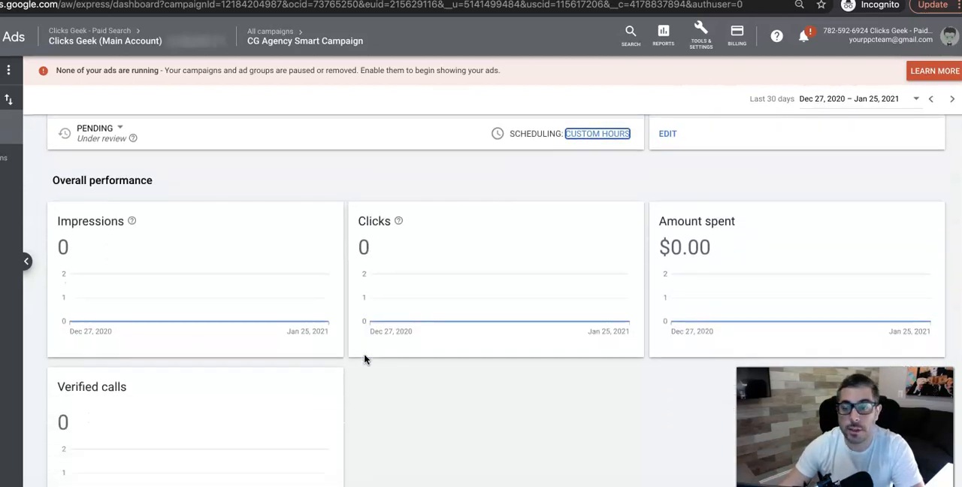
scroll(364, 359, "down", 2)
scroll(364, 359, "up", 4)
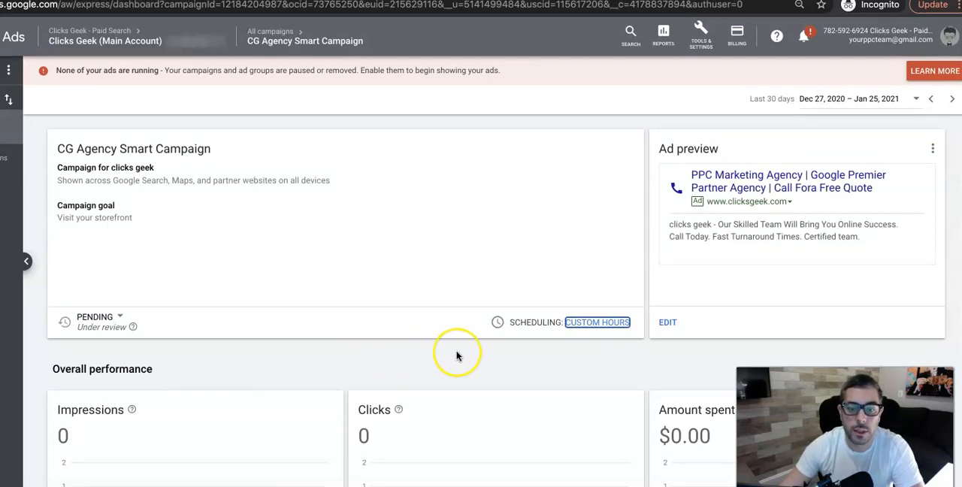
scroll(456, 356, "down", 4)
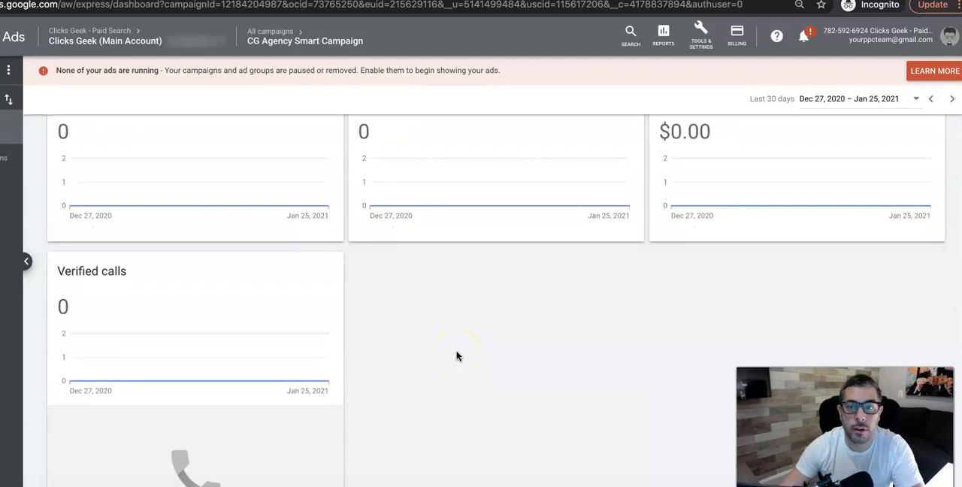
scroll(456, 355, "up", 2)
scroll(481, 404, "down", 3)
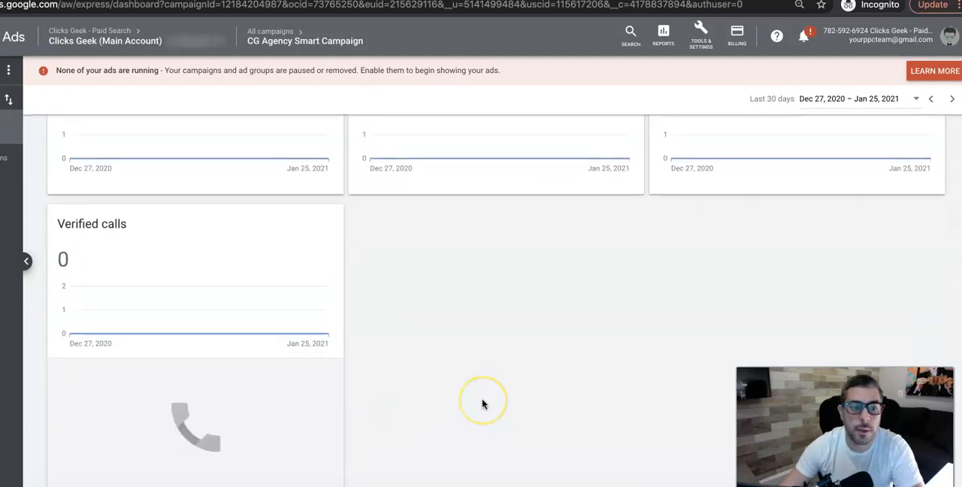
scroll(481, 398, "down", 1)
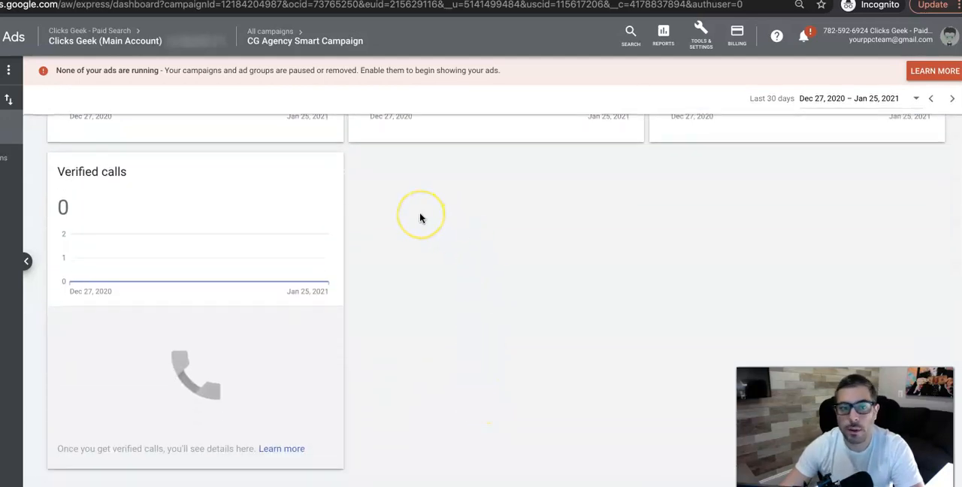
scroll(421, 218, "up", 5)
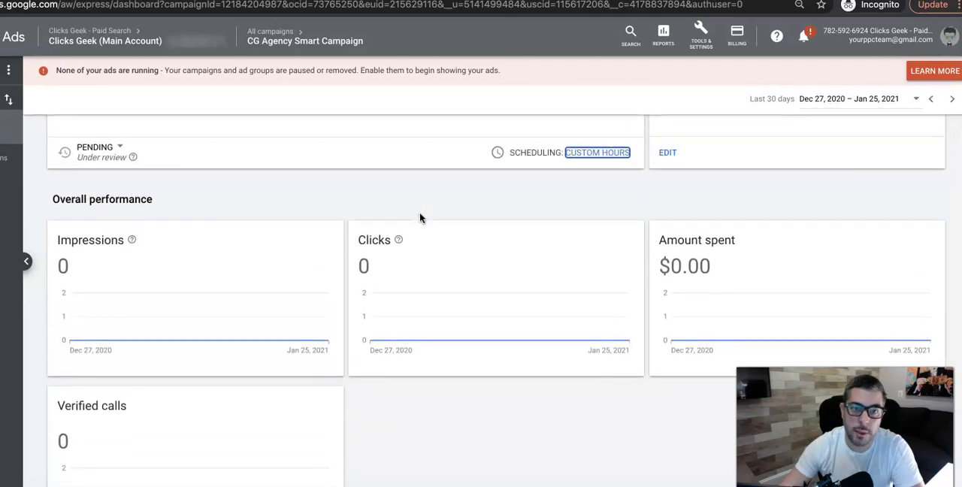